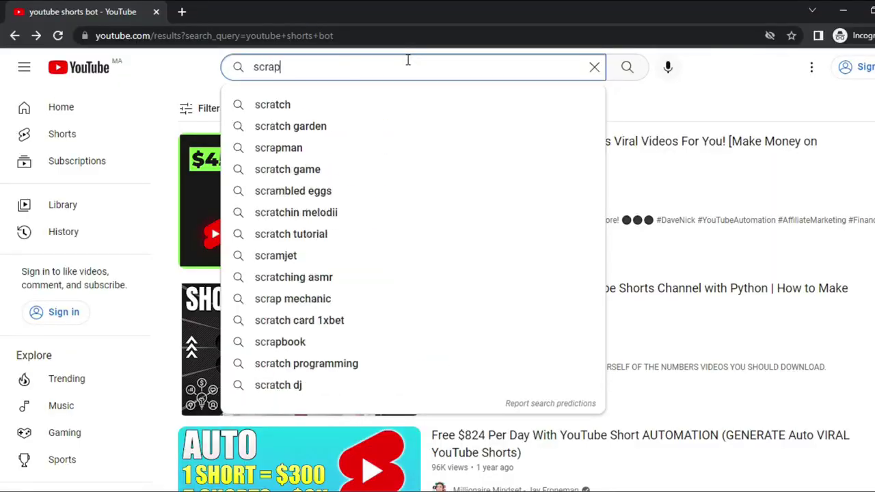
- Search YouTube for 'scrape telegram members' and scroll through the resulting videos
type("telegram members")
key("Return")
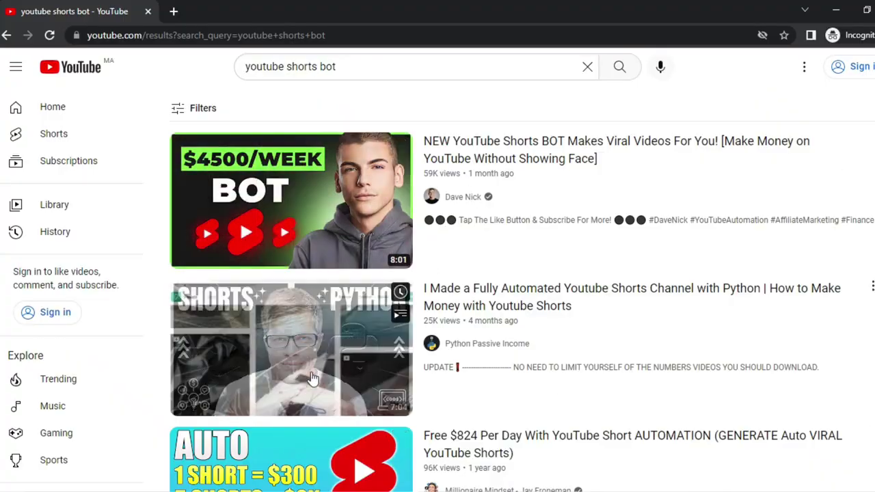
scroll(748, 220, "down", 15)
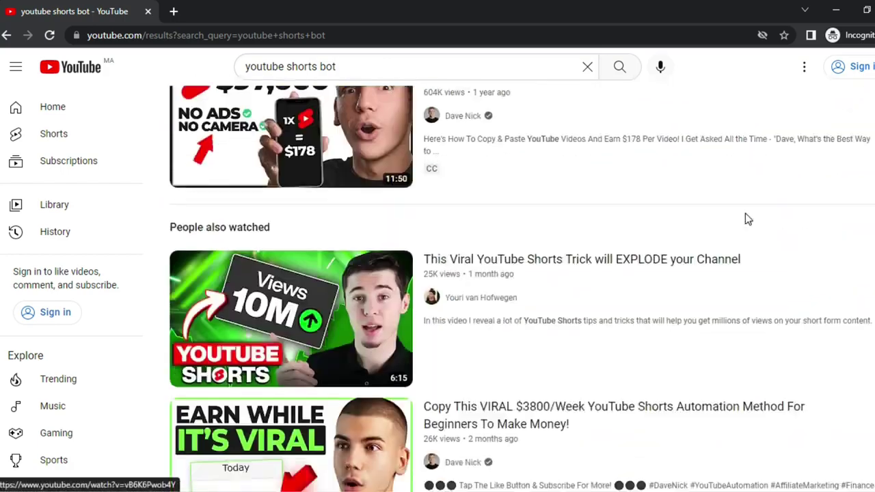
scroll(748, 219, "down", 10)
scroll(438, 246, "up", 1)
scroll(367, 238, "down", 5)
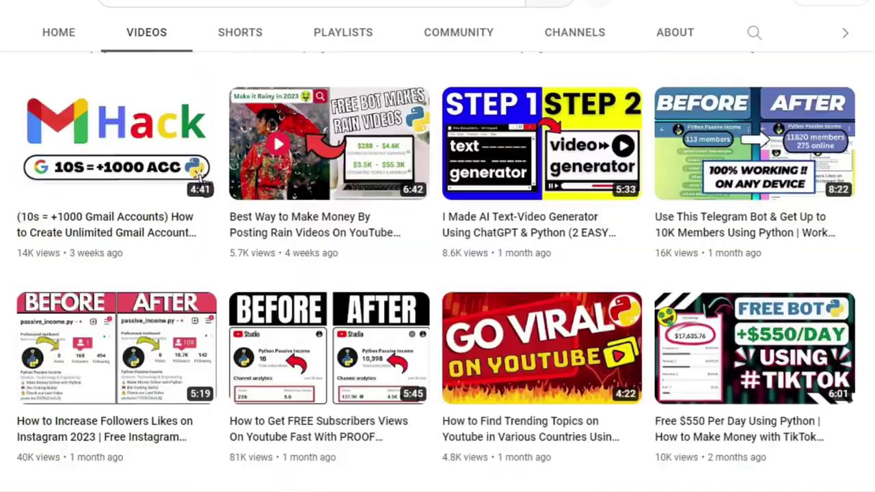
scroll(198, 173, "down", 4)
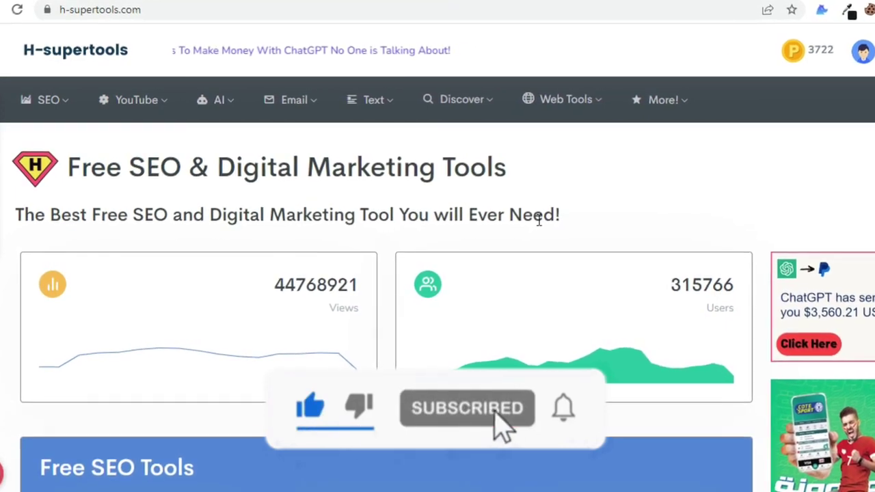
- Scroll through the H-supertools home page to browse its free tool cards
scroll(513, 228, "down", 5)
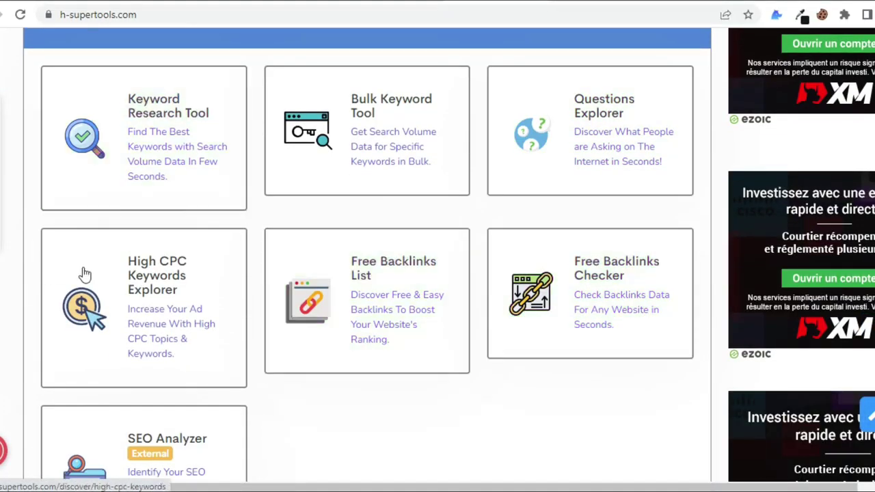
scroll(130, 408, "down", 2)
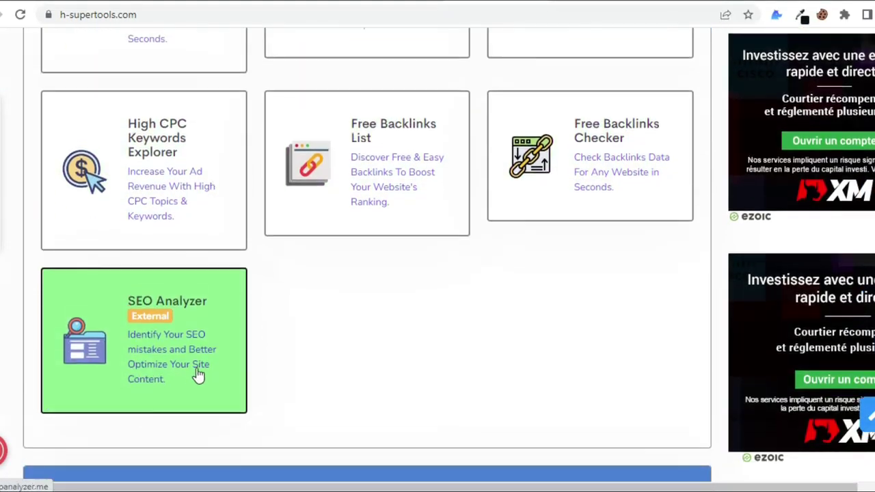
scroll(196, 376, "up", 2)
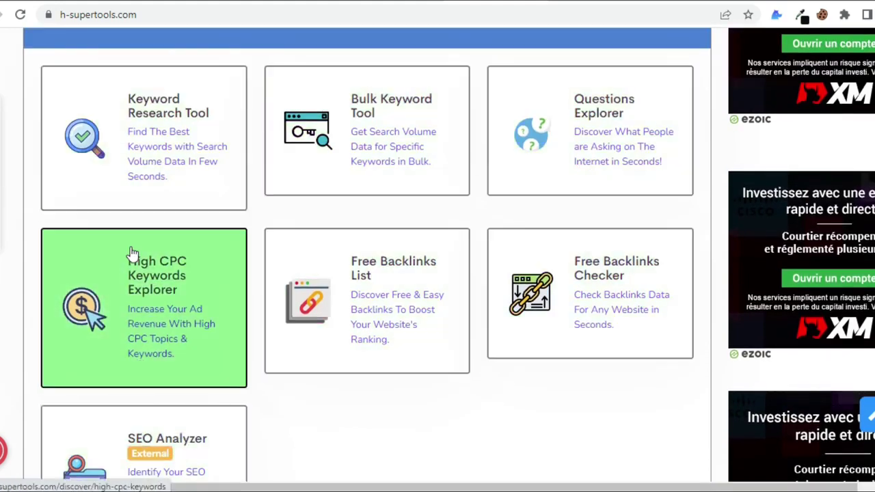
scroll(101, 307, "down", 8)
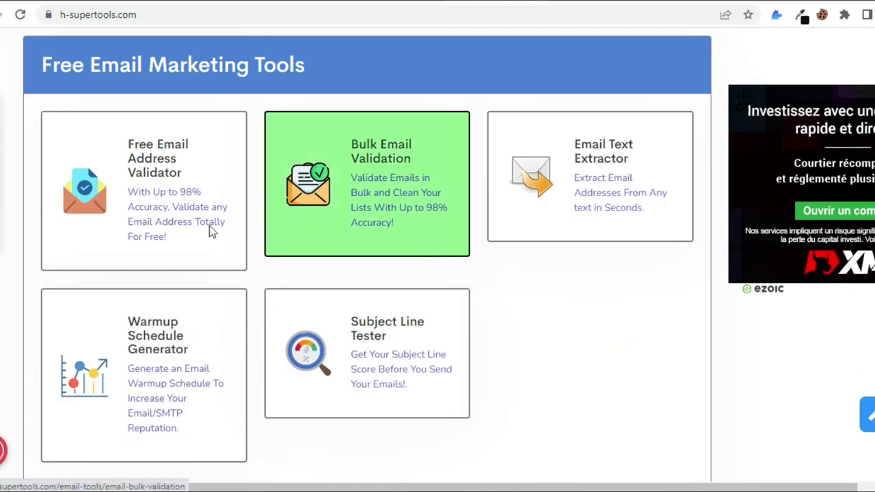
scroll(629, 209, "down", 8)
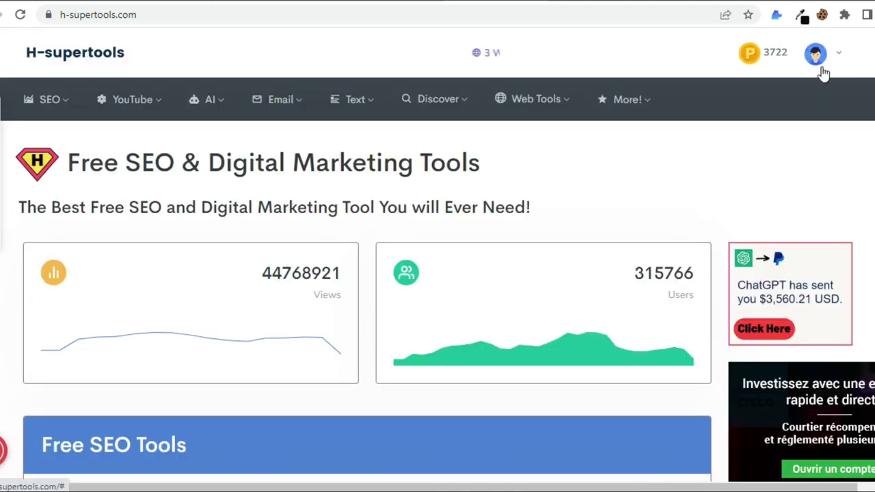
- Open the YouTube Keyword Research Tool from the YouTube tools menu
left_click(826, 59)
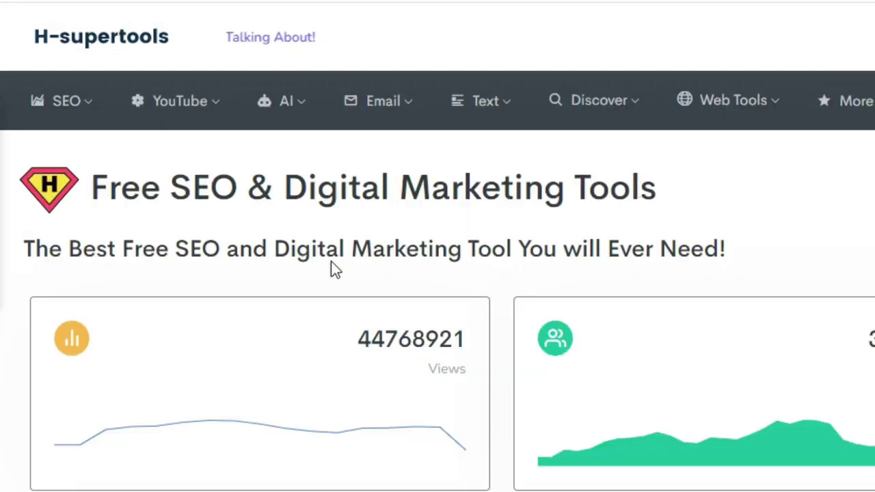
left_click(135, 104)
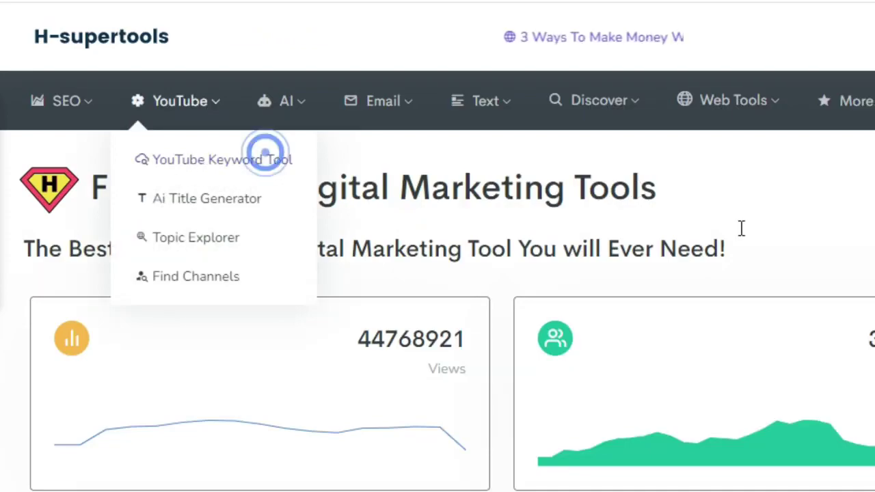
left_click(265, 160)
- Search 'how to activate windows 10' and review its 346K monthly volume and Medium difficulty
scroll(635, 129, "down", 4)
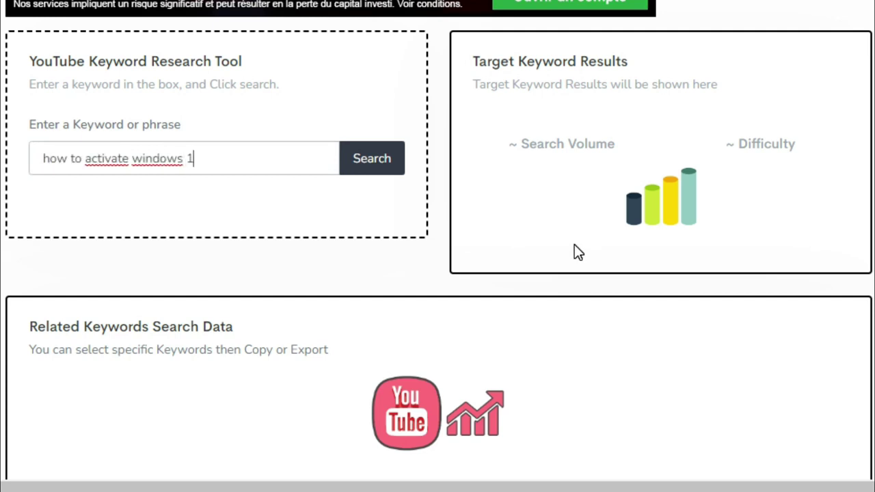
left_click(385, 168)
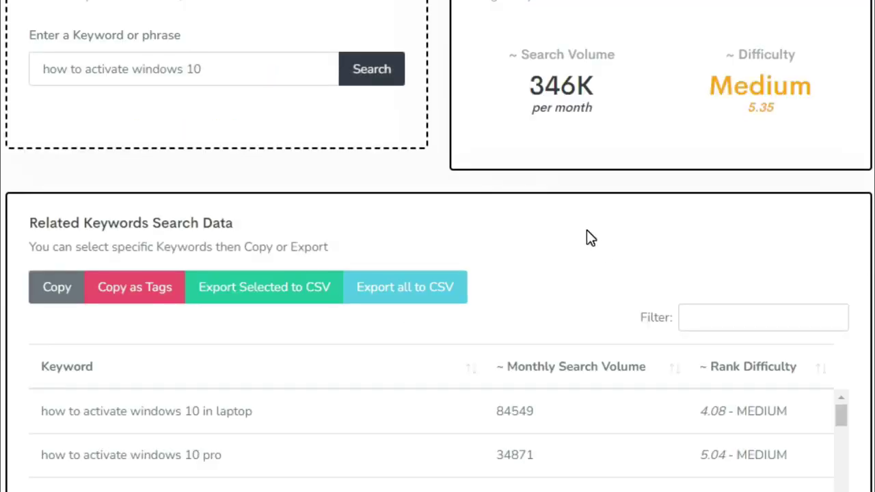
triple_click(219, 63)
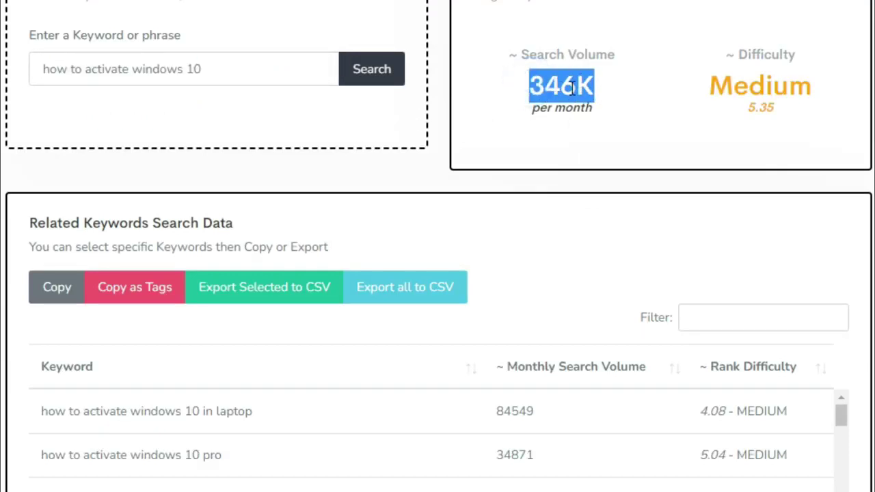
left_click(529, 54)
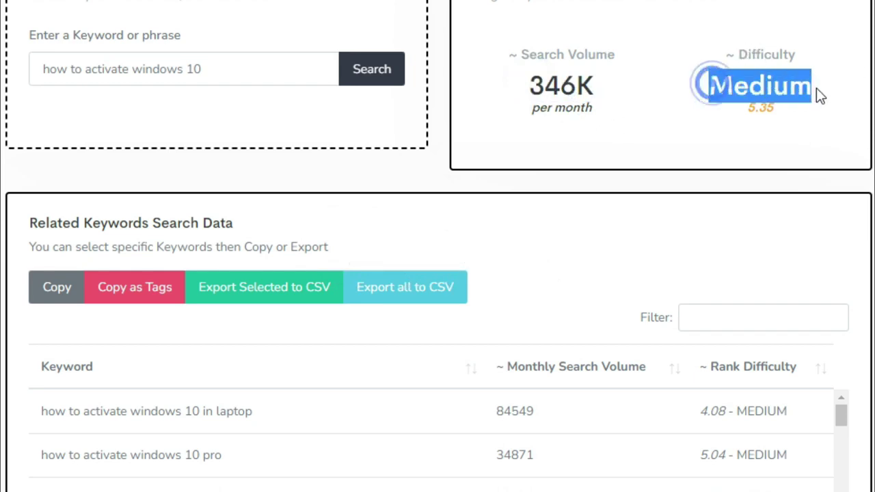
left_click(810, 153)
scroll(822, 156, "down", 1)
scroll(806, 152, "up", 1)
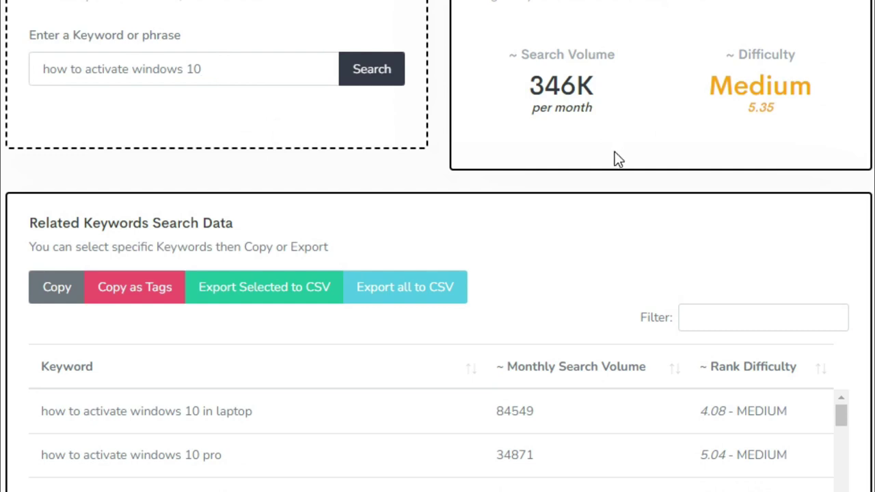
- Sort the related keywords by monthly search volume, highest first, topping at 1387965
scroll(653, 159, "down", 5)
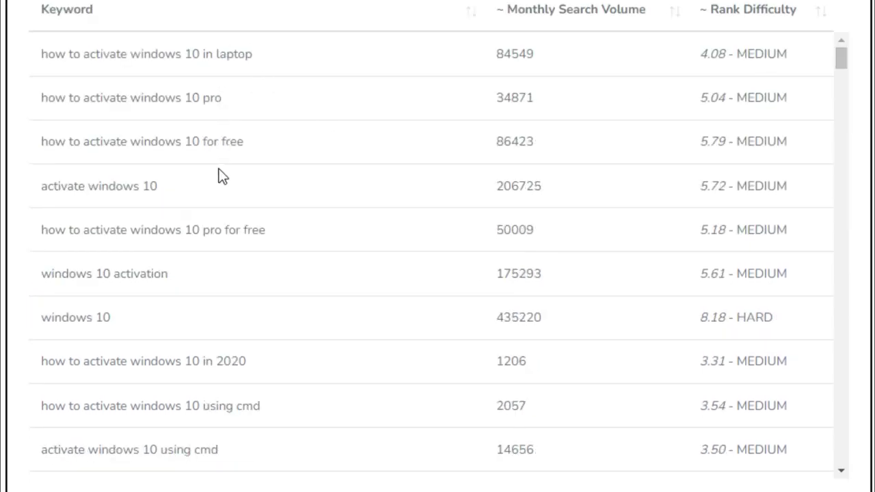
scroll(866, 115, "down", 1)
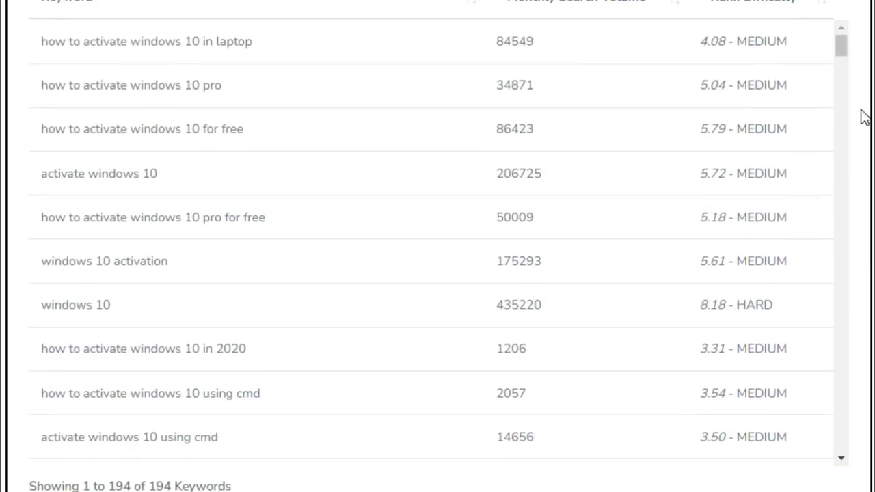
scroll(863, 117, "down", 1)
scroll(848, 14, "down", 10)
scroll(847, 14, "up", 10)
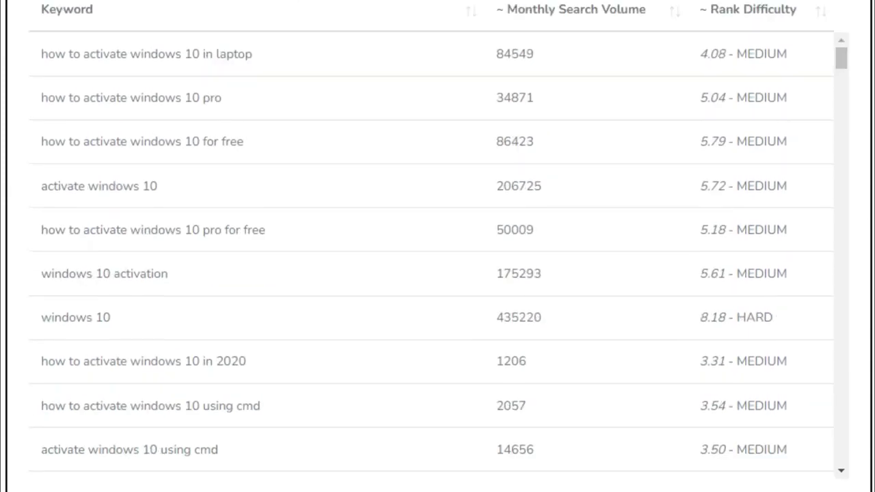
left_click(538, 19)
double_click(527, 58)
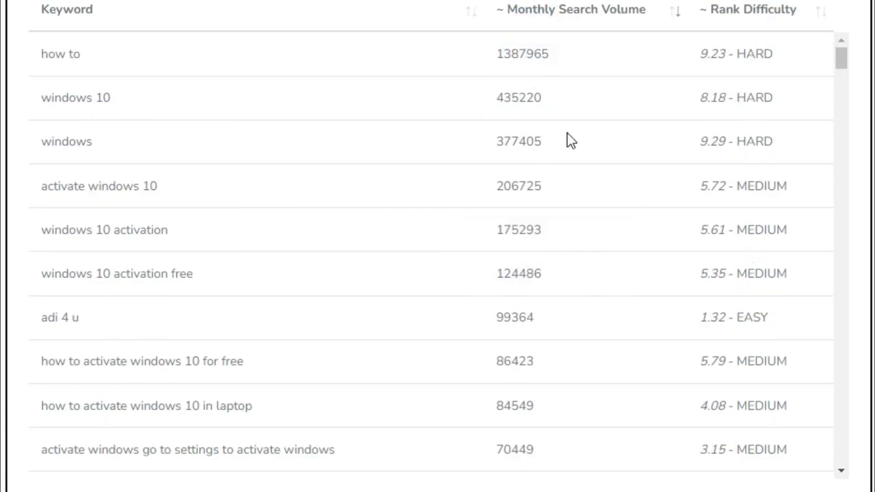
- Copy the keyword phrase 'how to activate windows 10' from the results
scroll(547, 137, "down", 1)
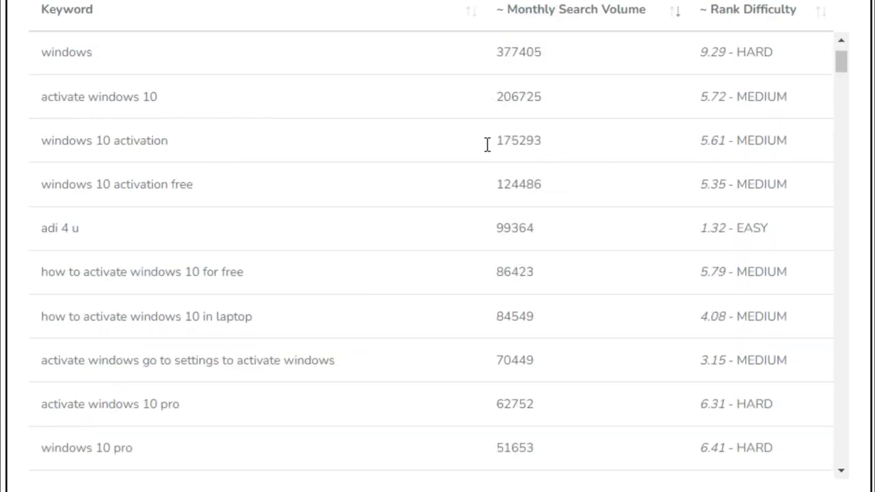
scroll(497, 229, "down", 2)
scroll(495, 196, "down", 2)
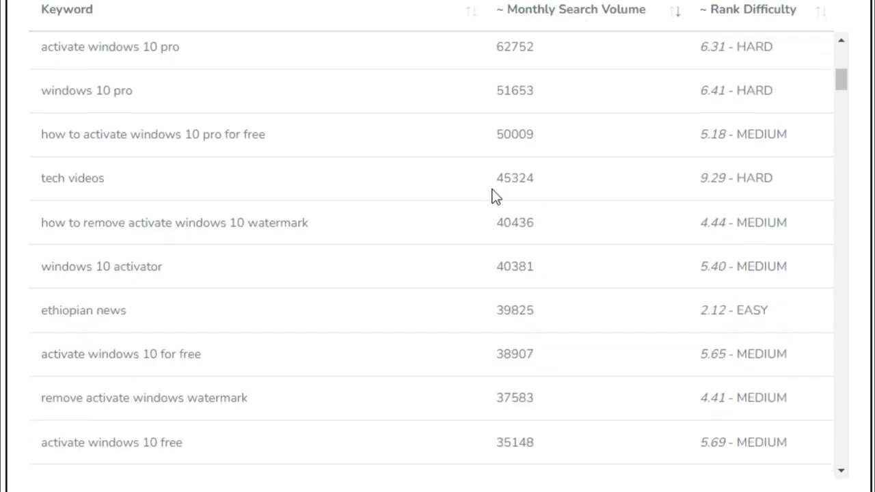
scroll(506, 267, "down", 2)
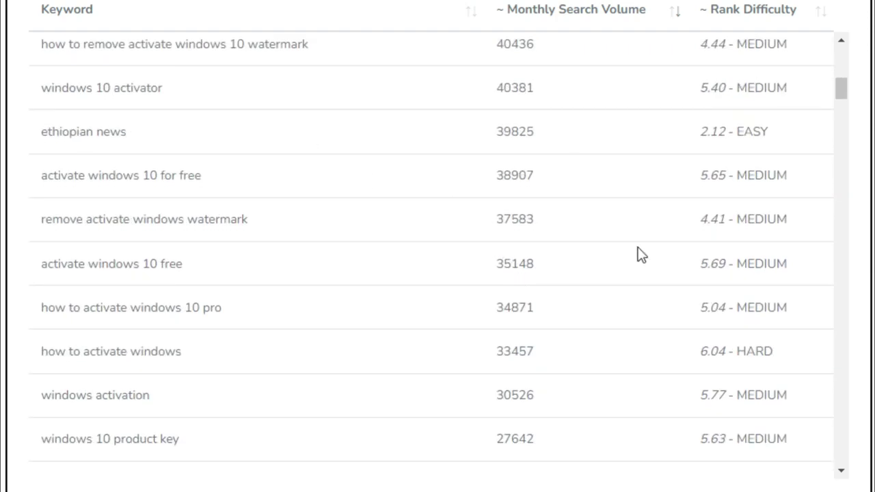
scroll(558, 181, "down", 5)
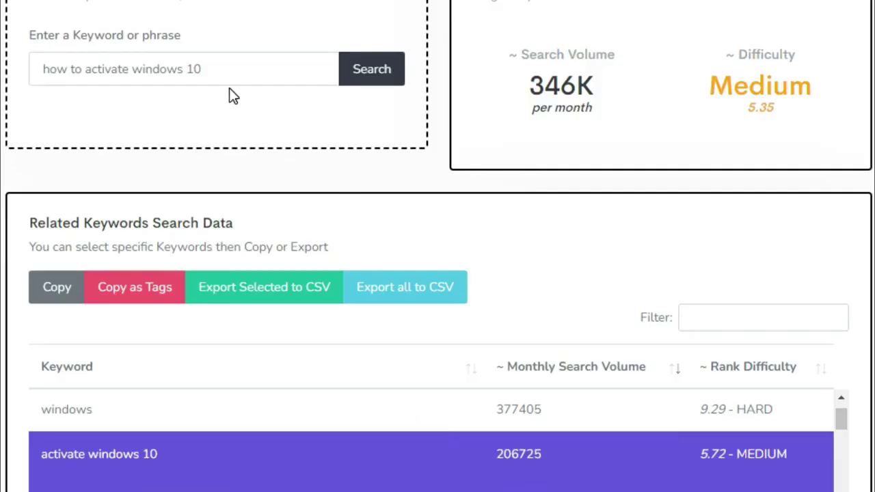
left_click_drag(226, 68, 36, 65)
right_click(153, 69)
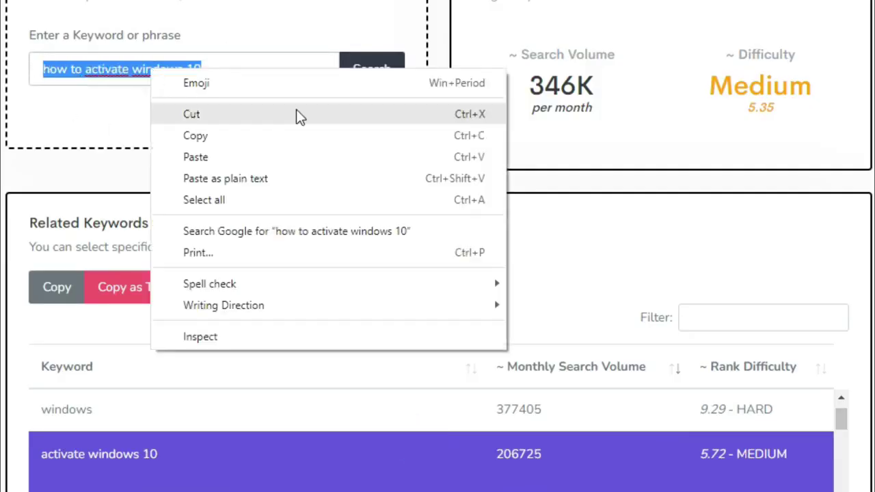
left_click(203, 140)
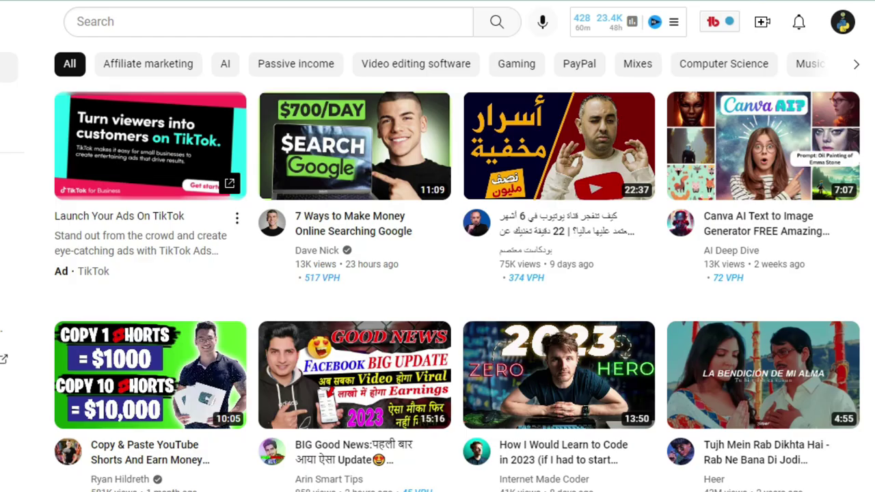
- Search YouTube for the copied phrase and view vidIQ's Medium keyword score of 59
left_click(267, 22)
key("ctrl+v")
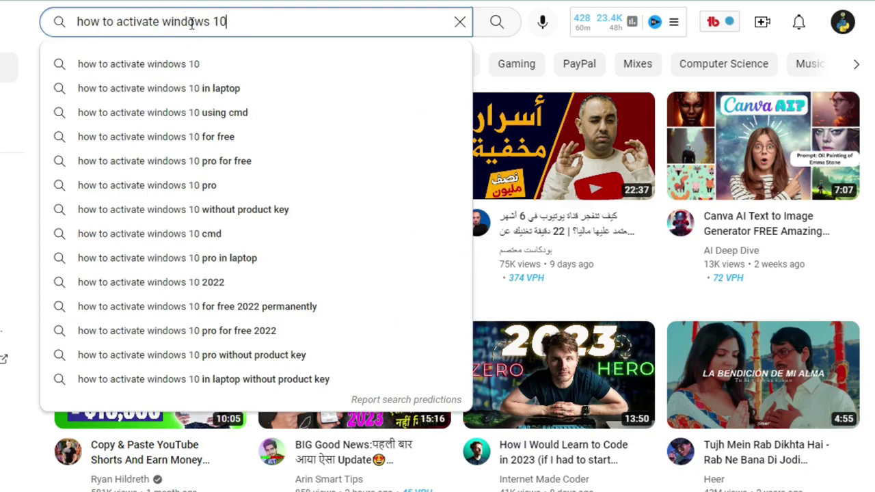
left_click(497, 26)
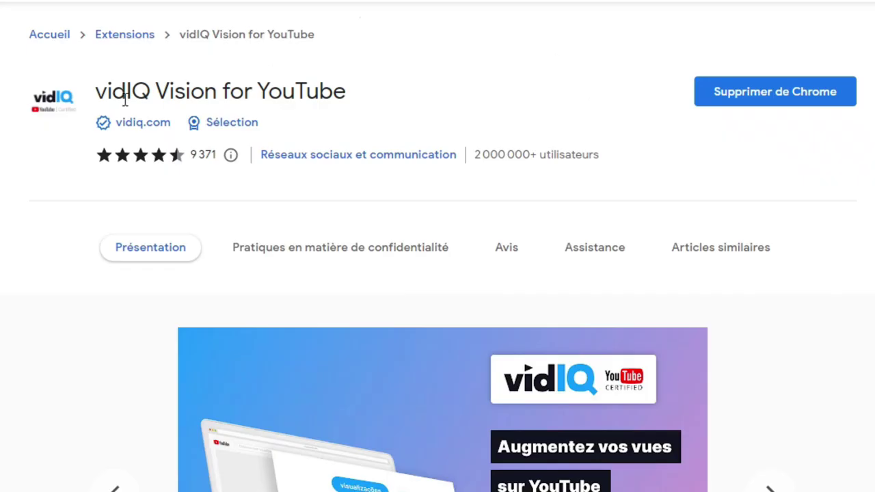
left_click_drag(95, 90, 453, 88)
left_click(451, 88)
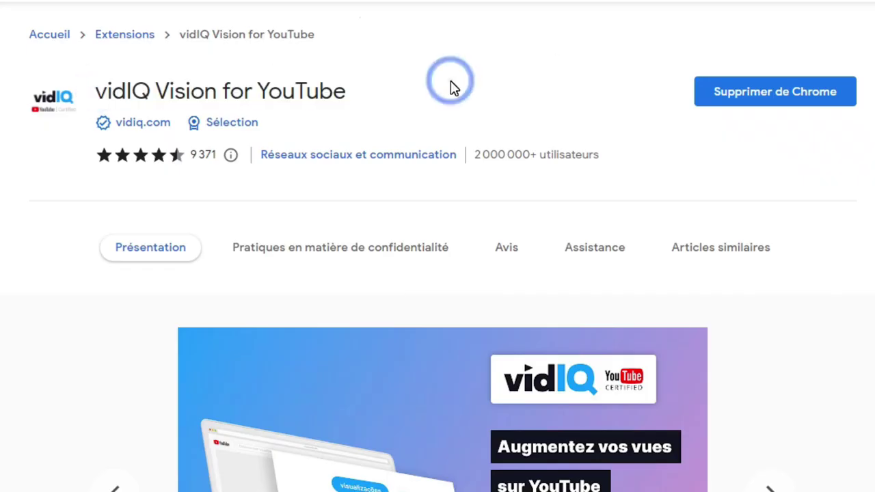
scroll(552, 170, "down", 15)
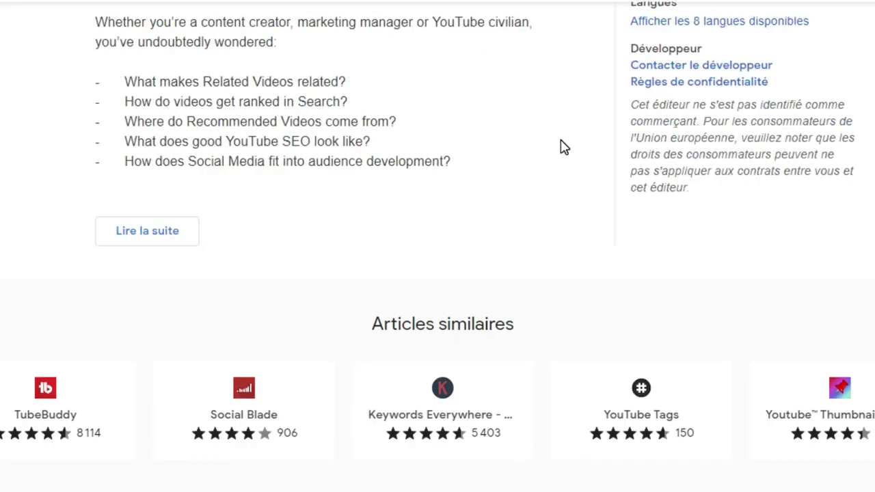
scroll(562, 147, "up", 15)
scroll(562, 147, "up", 2)
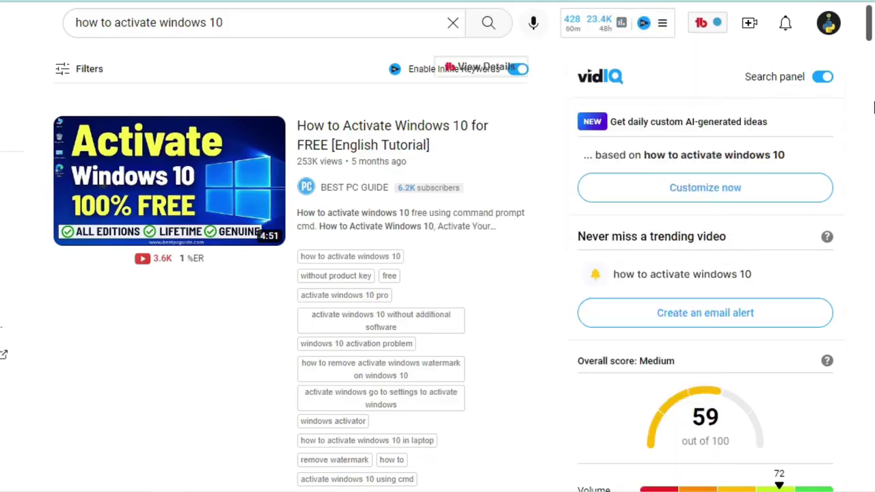
scroll(552, 174, "down", 15)
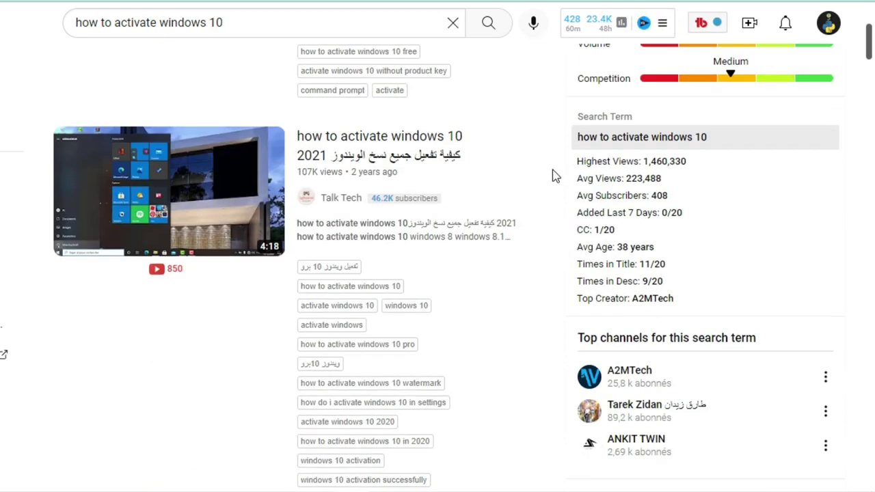
scroll(554, 175, "up", 15)
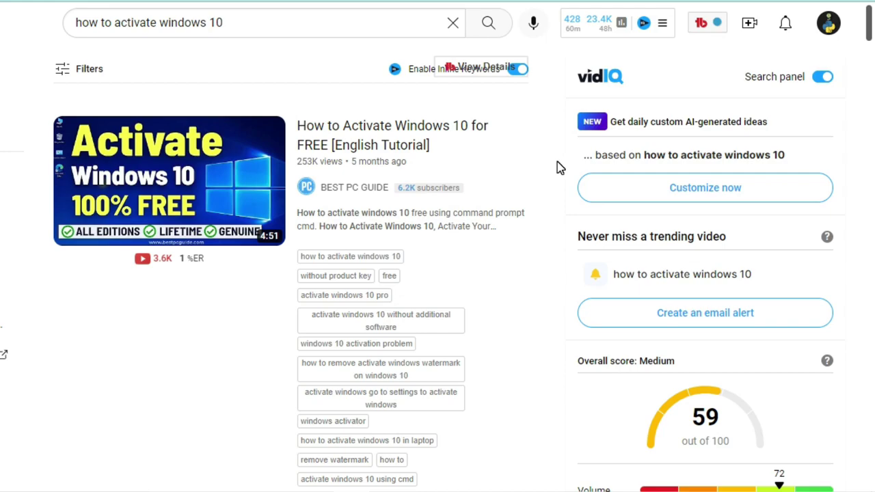
scroll(556, 164, "down", 15)
scroll(559, 175, "up", 8)
scroll(558, 176, "up", 10)
scroll(545, 304, "down", 1)
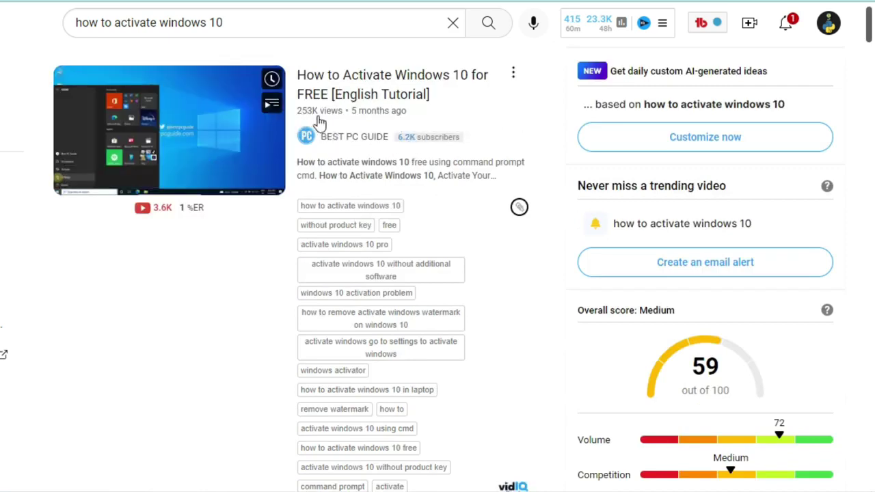
scroll(304, 19, "up", 1)
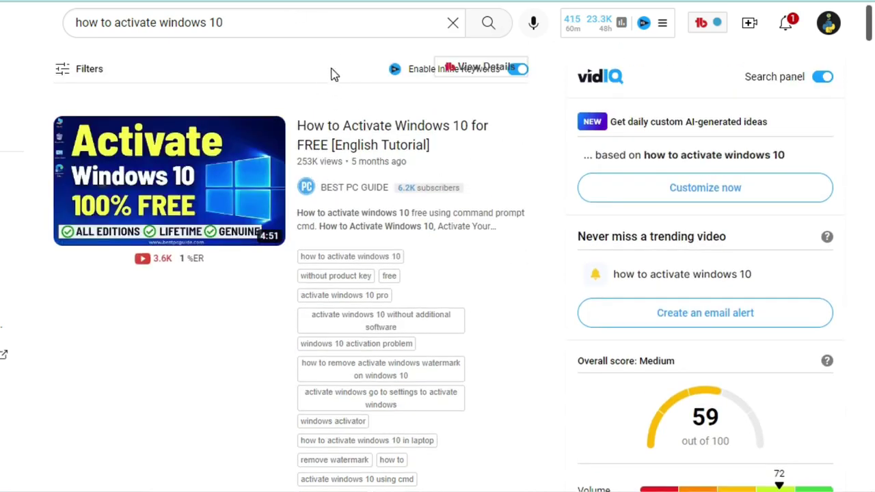
scroll(564, 291, "down", 1)
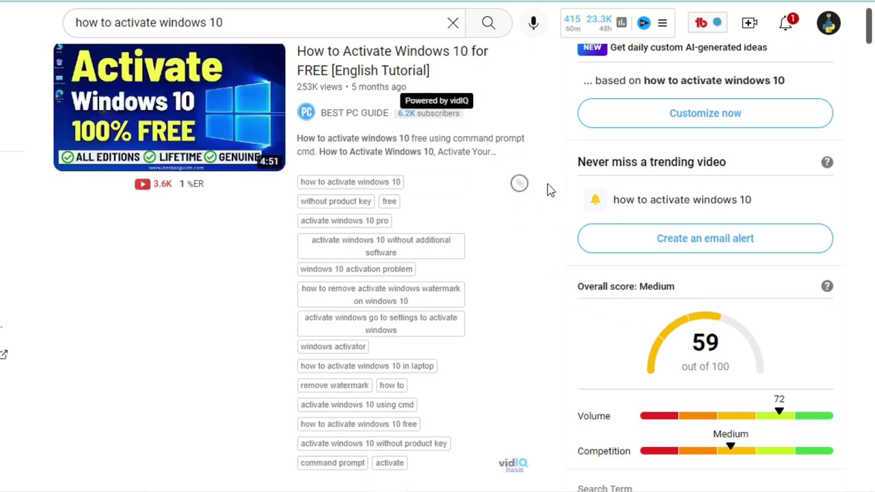
scroll(560, 203, "up", 1)
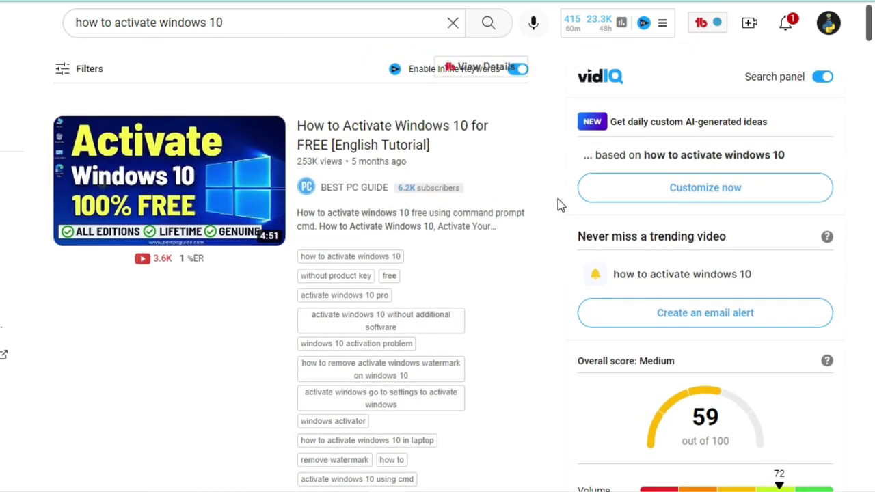
left_click(387, 136)
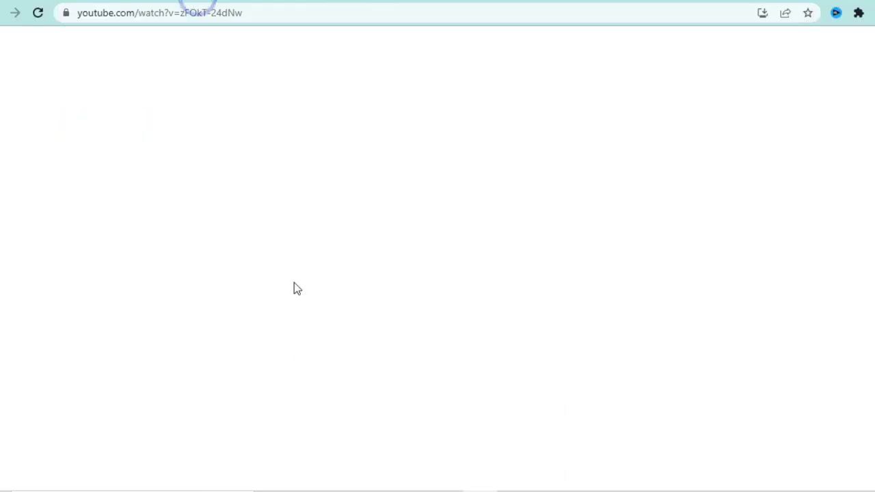
scroll(335, 283, "down", 8)
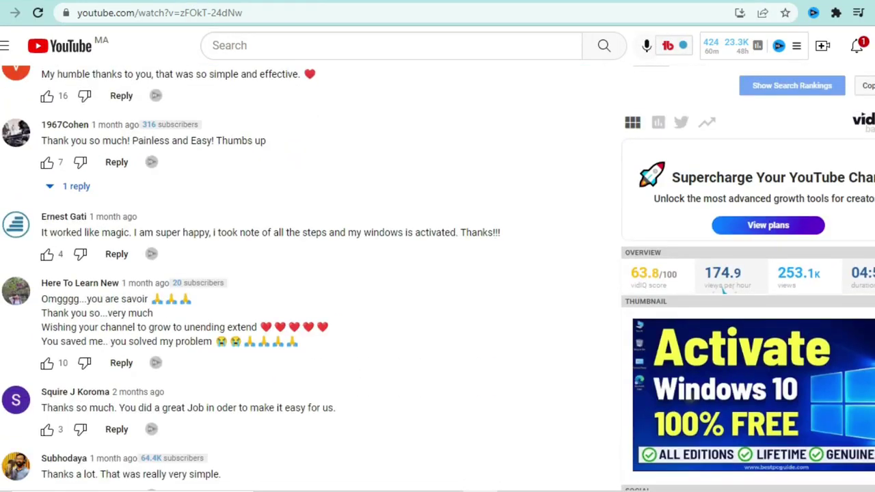
scroll(741, 239, "down", 1)
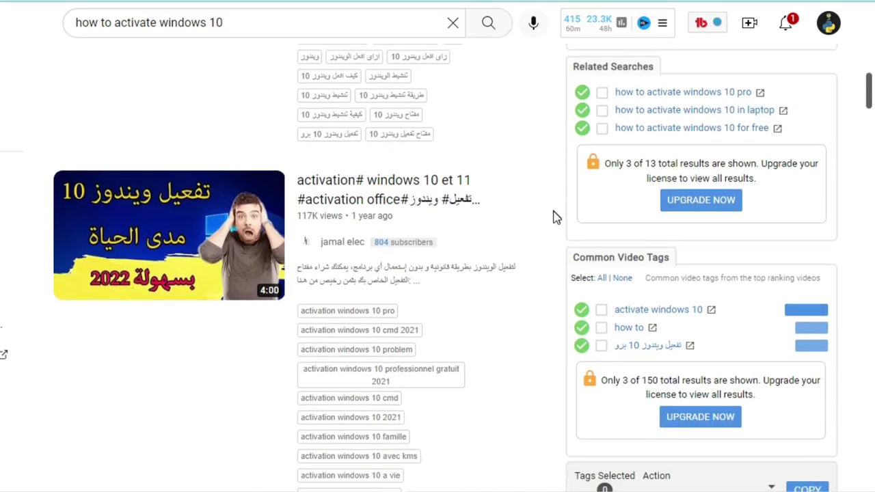
scroll(553, 223, "down", 8)
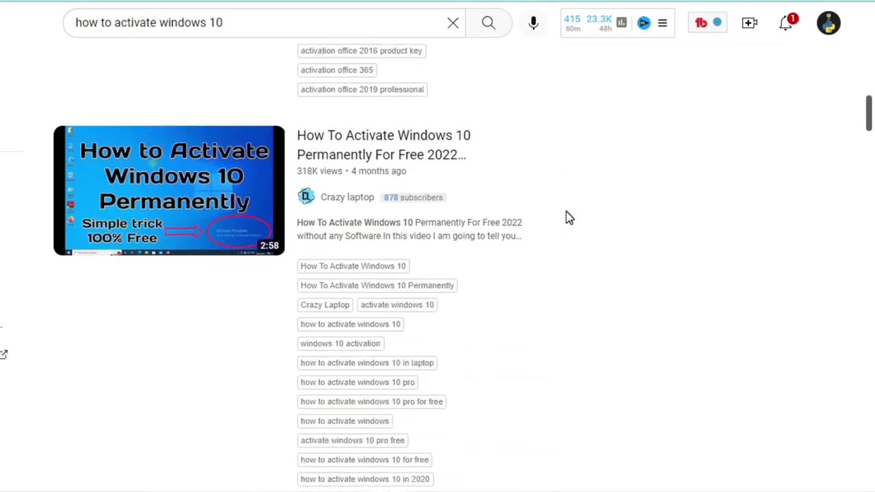
scroll(565, 218, "down", 1)
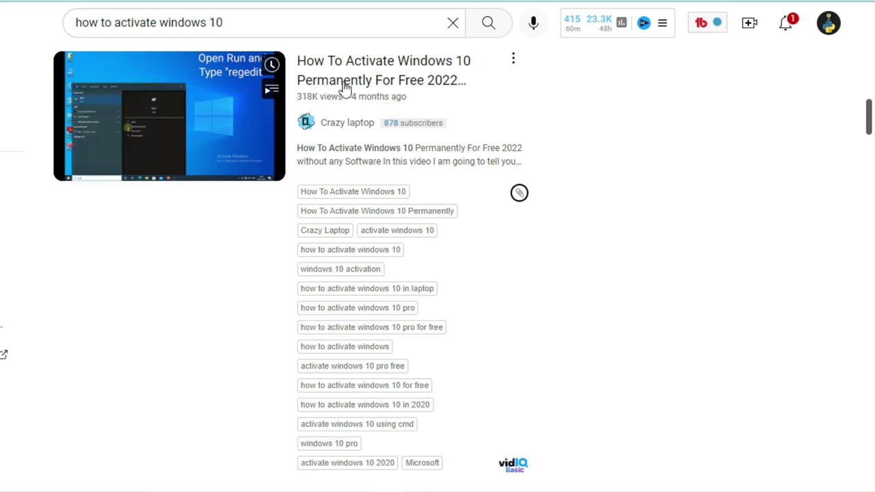
left_click(374, 80)
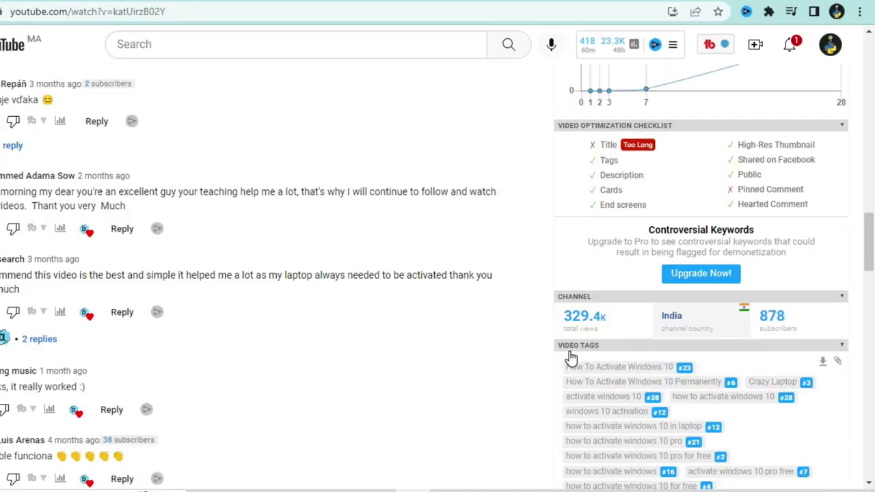
scroll(565, 355, "down", 3)
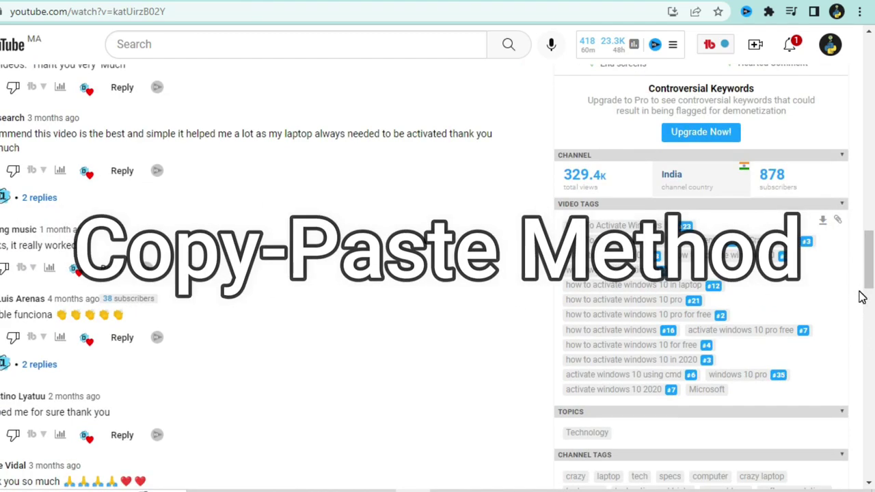
scroll(859, 293, "down", 2)
scroll(858, 296, "up", 3)
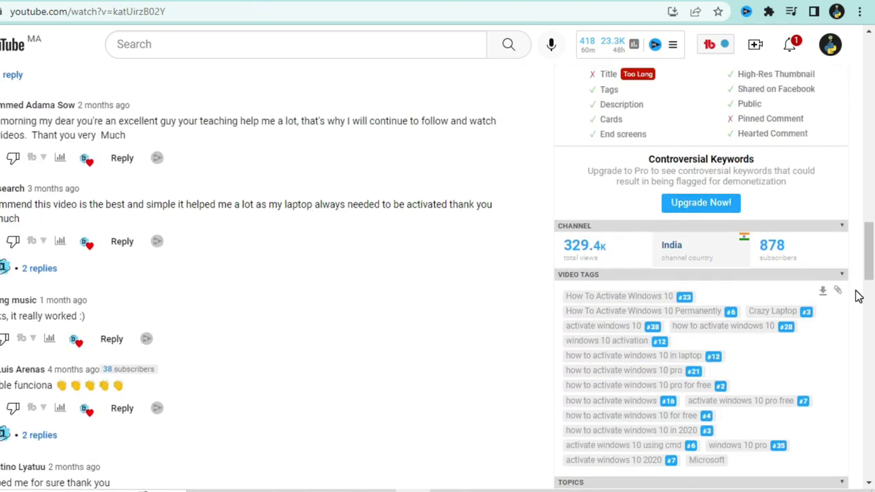
scroll(858, 296, "up", 15)
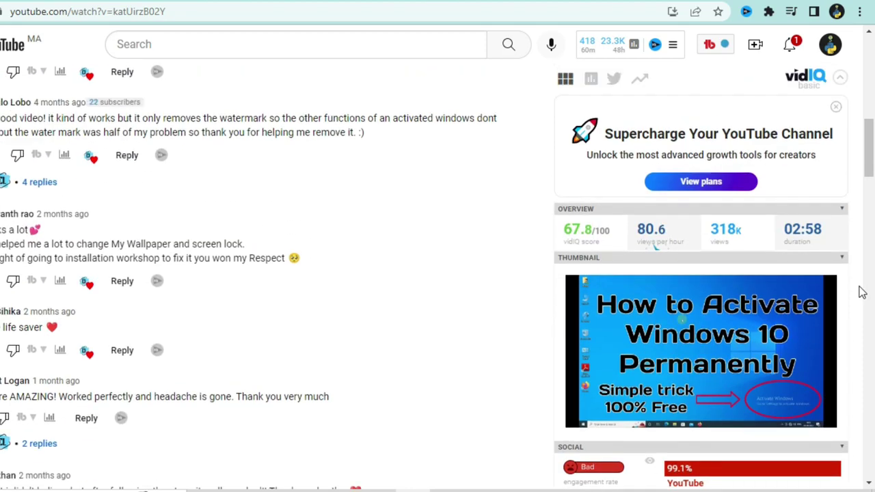
scroll(861, 292, "up", 10)
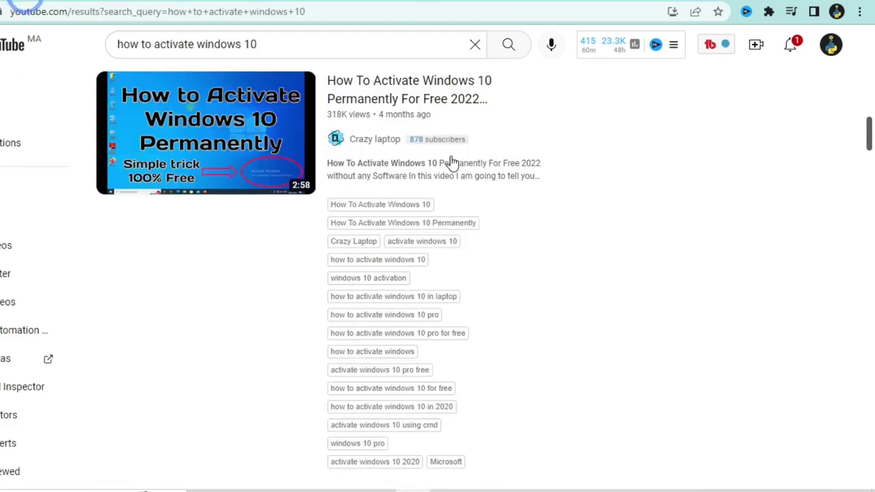
scroll(549, 170, "down", 10)
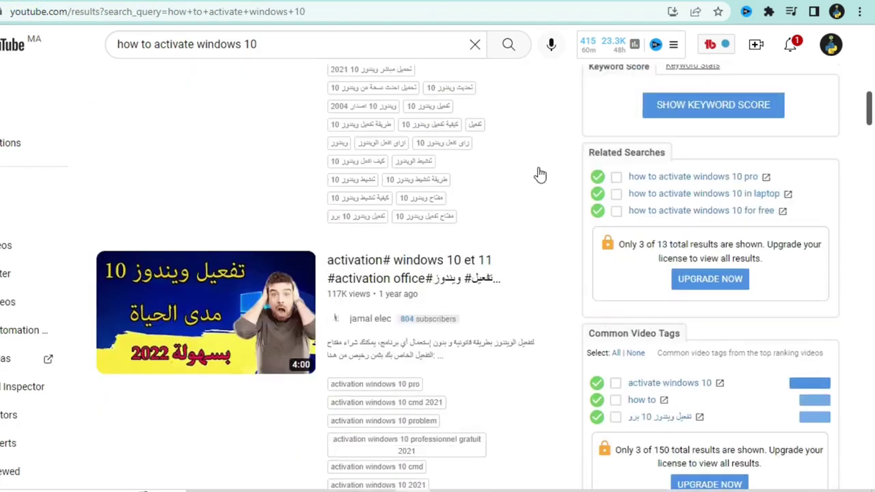
scroll(550, 170, "up", 12)
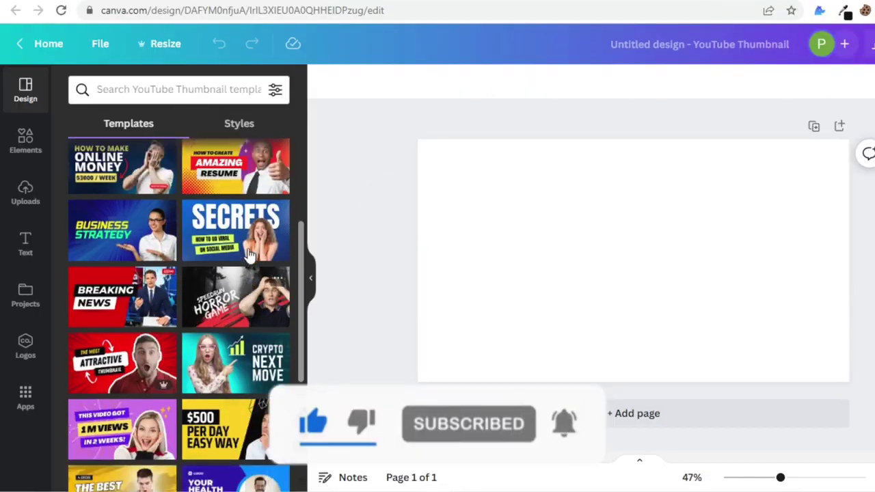
- Apply the Did You Know template and browse the graphic elements library
scroll(250, 255, "down", 15)
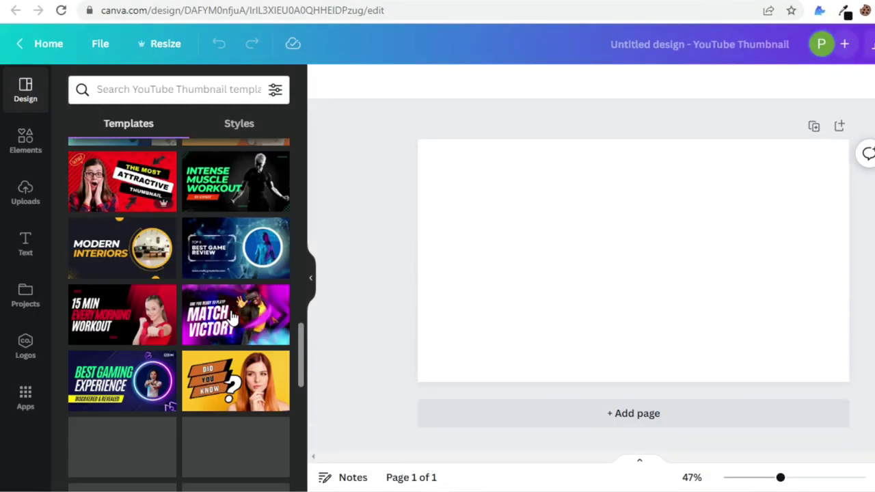
scroll(233, 318, "down", 4)
left_click(235, 246)
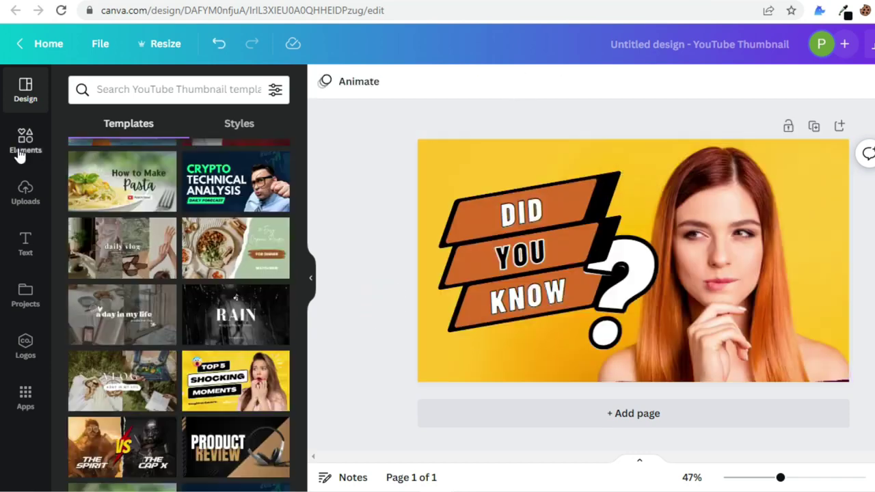
left_click(21, 155)
scroll(195, 232, "down", 15)
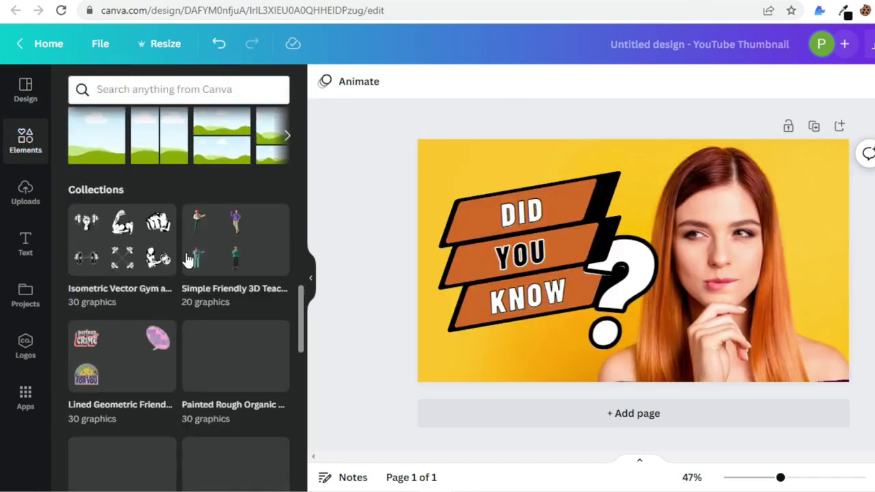
scroll(188, 261, "down", 4)
scroll(157, 312, "up", 20)
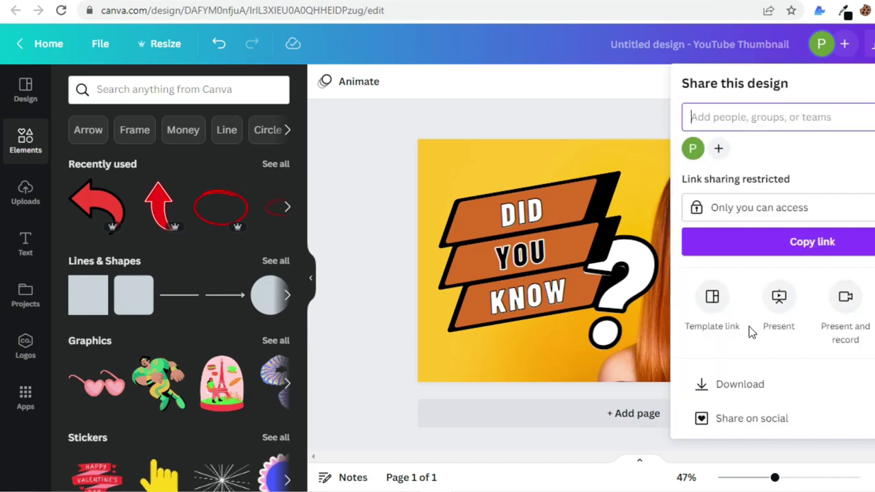
- Download the thumbnail with the file type set to JPG
left_click(751, 384)
left_click(744, 142)
left_click(745, 184)
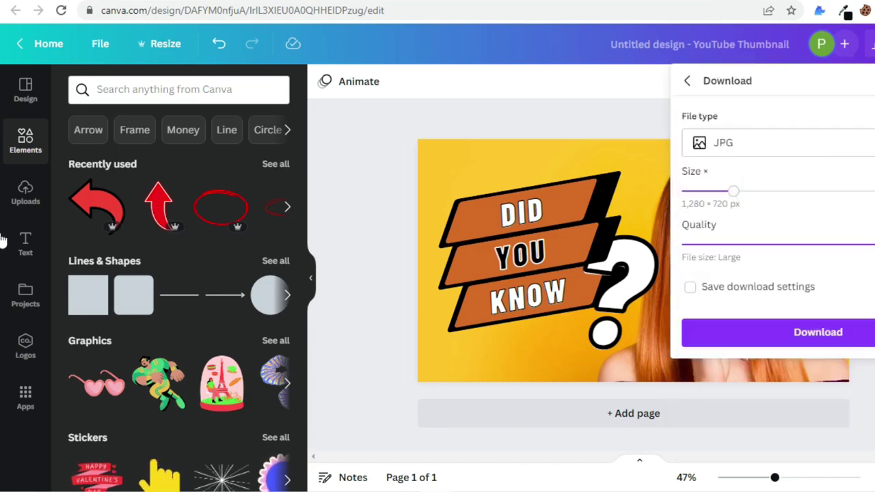
left_click(818, 332)
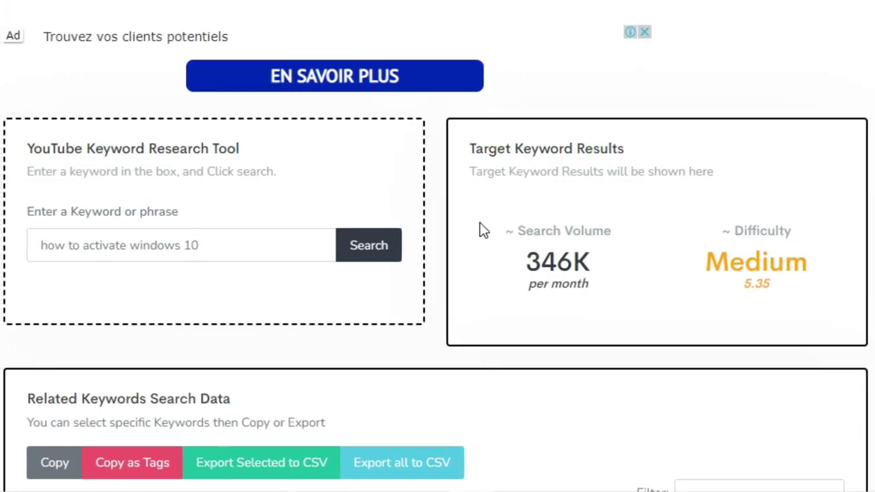
- Replace the keyword with 'how to rank youtube videos' and run the search
scroll(495, 266, "down", 1)
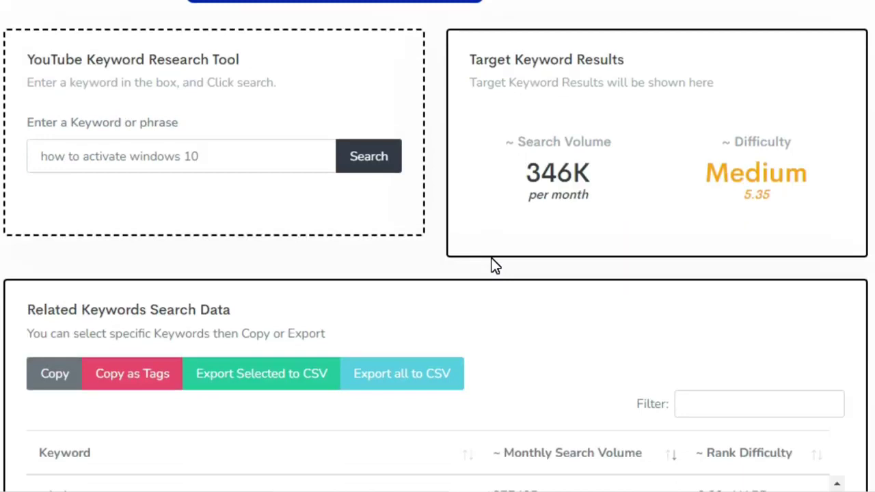
triple_click(222, 156)
key("BackSpace")
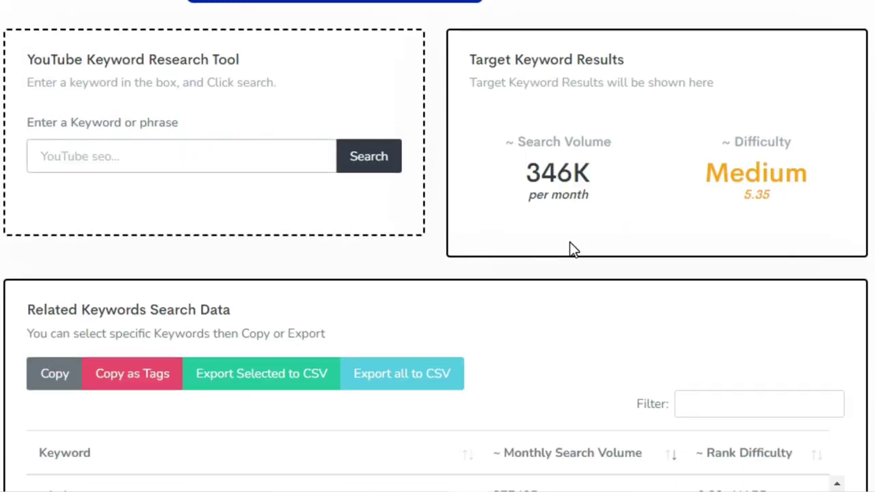
type("how to rank youtube videos")
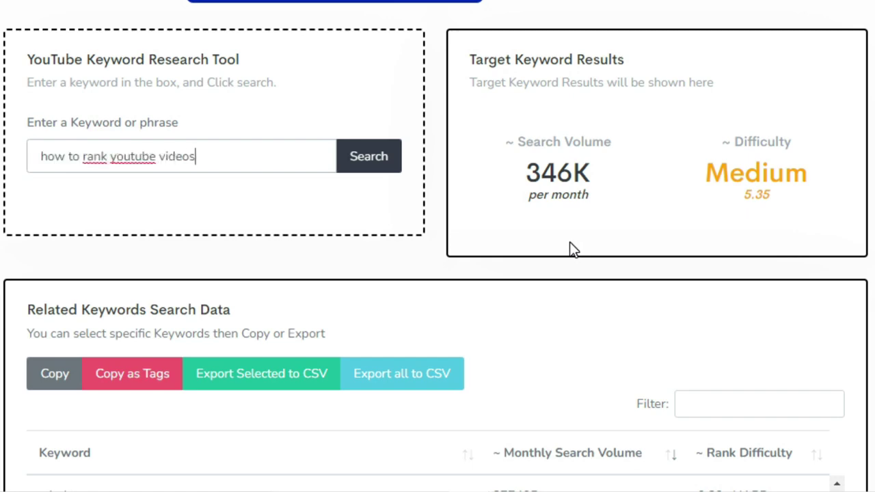
left_click(363, 164)
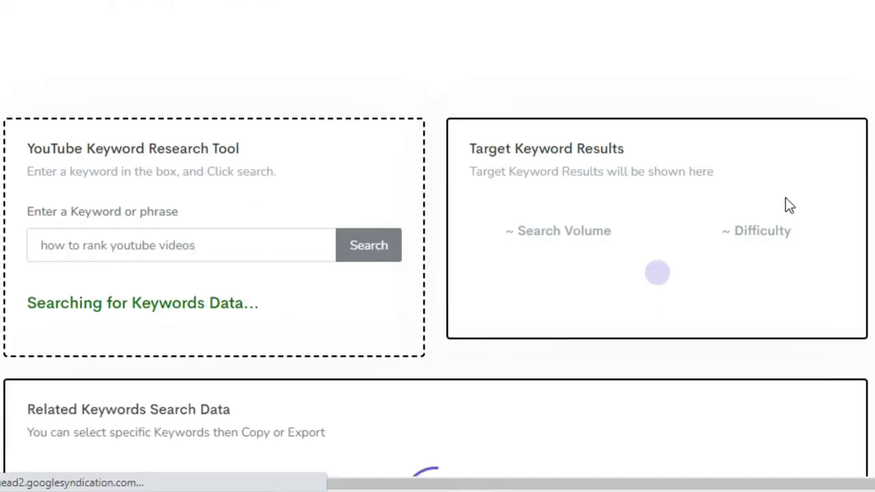
- Review the 62K search volume and Low difficulty, then scroll to the related keywords
scroll(786, 203, "down", 3)
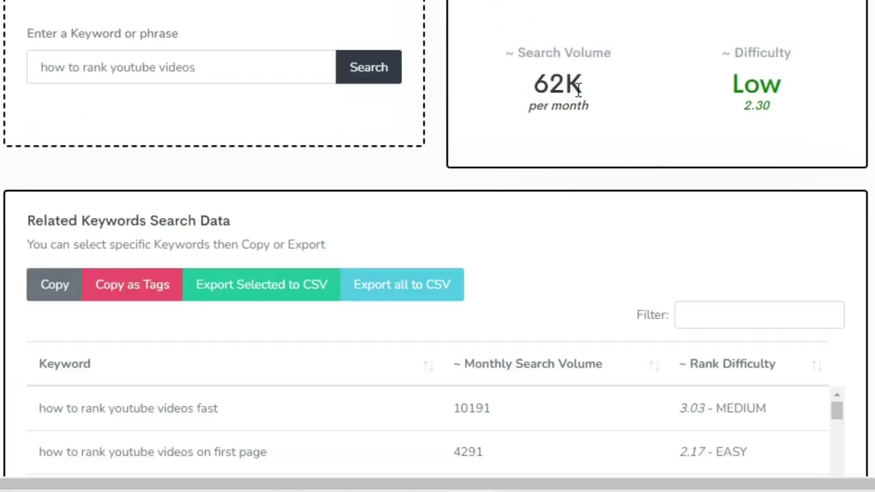
double_click(537, 85)
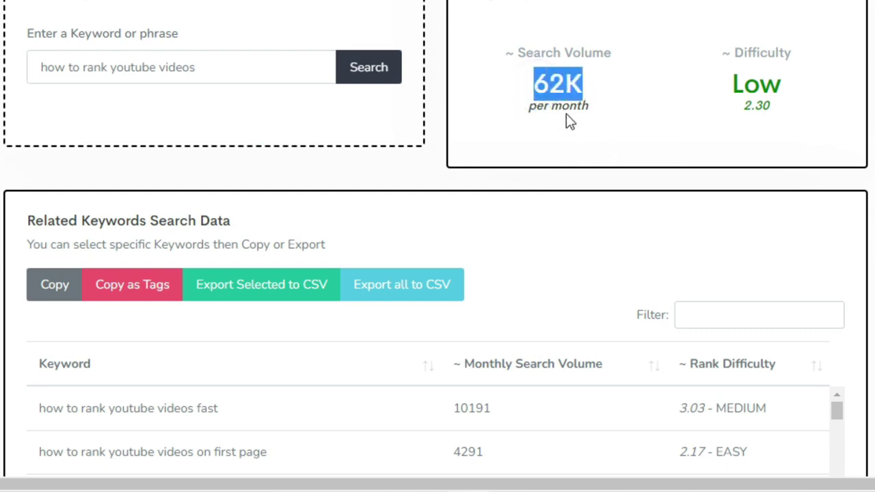
left_click(543, 110)
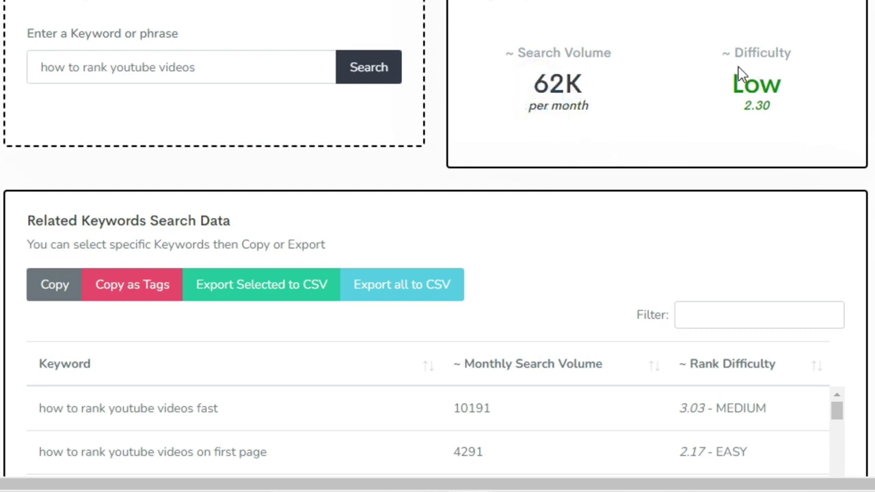
double_click(736, 85)
left_click(780, 135)
scroll(810, 133, "down", 5)
scroll(861, 166, "down", 1)
scroll(861, 166, "up", 1)
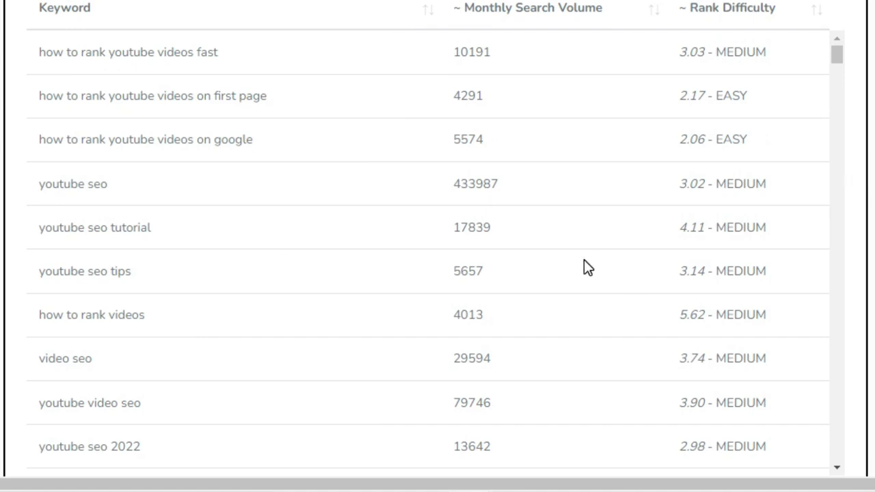
- Filter related keywords to 'youtube seo 2023', noting 54770 volume and EASY difficulty
scroll(588, 266, "down", 3)
left_click(728, 52)
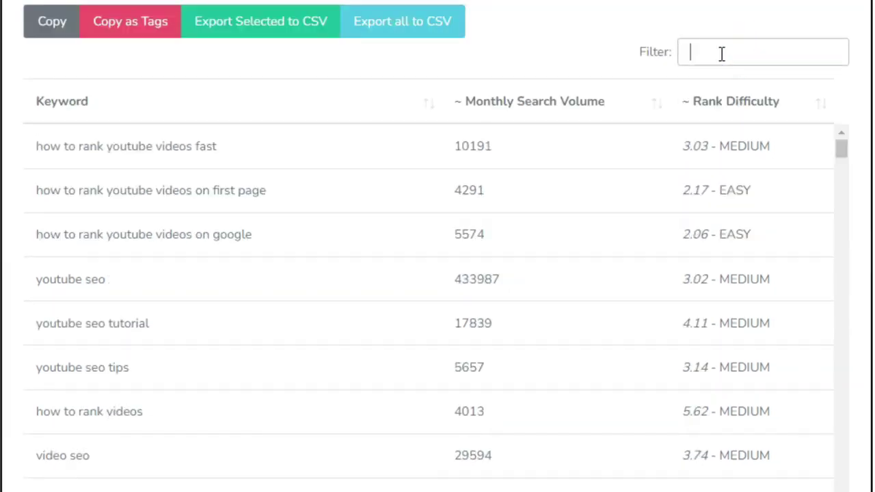
type("yout")
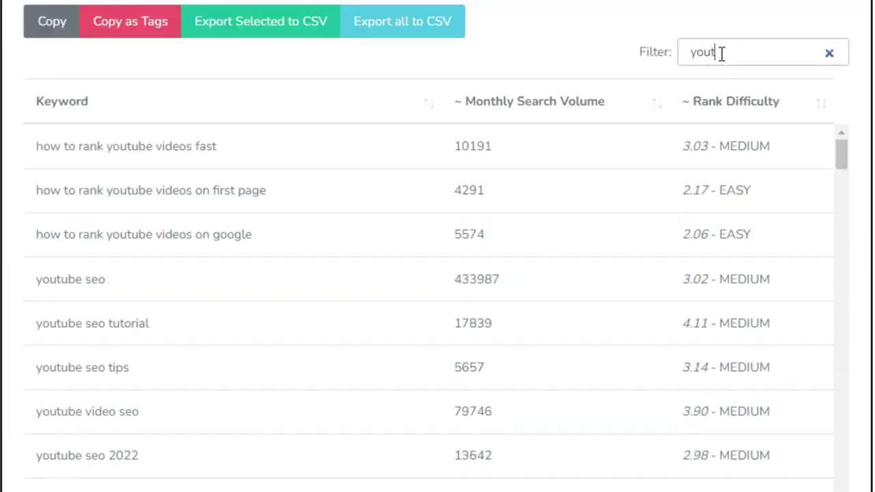
type("ube seo 2023")
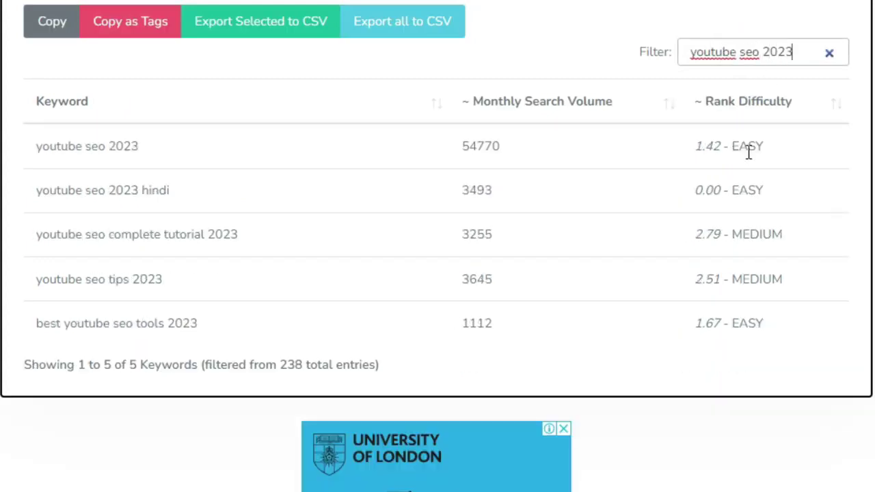
left_click_drag(462, 146, 503, 152)
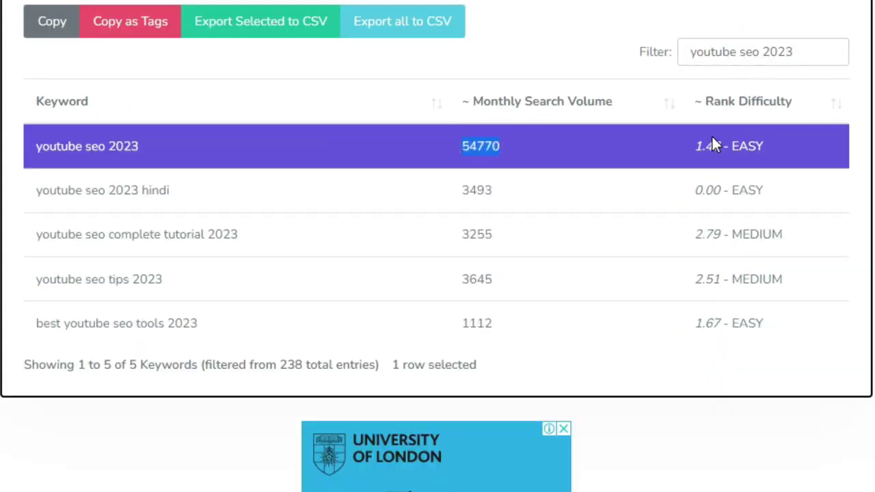
left_click_drag(759, 146, 734, 146)
left_click(734, 146)
- Check 'how to get more views on youtube': 340K volume, Medium difficulty
scroll(437, 246, "up", 3)
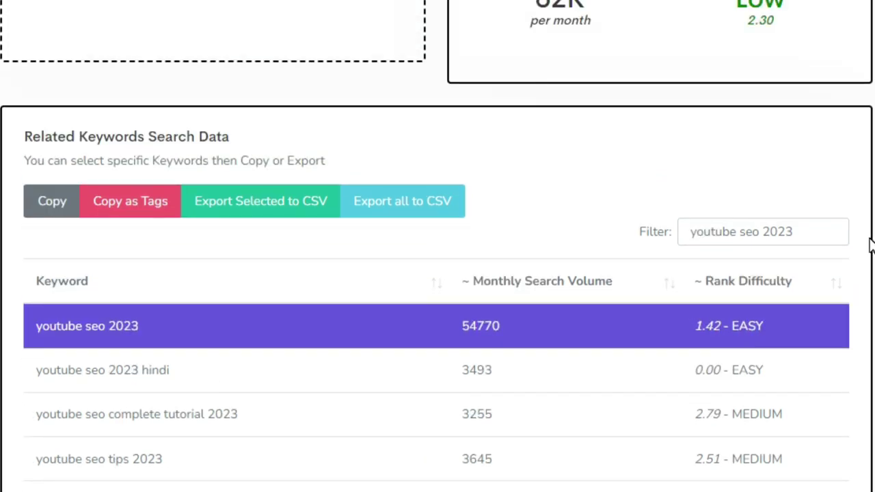
scroll(846, 218, "up", 1)
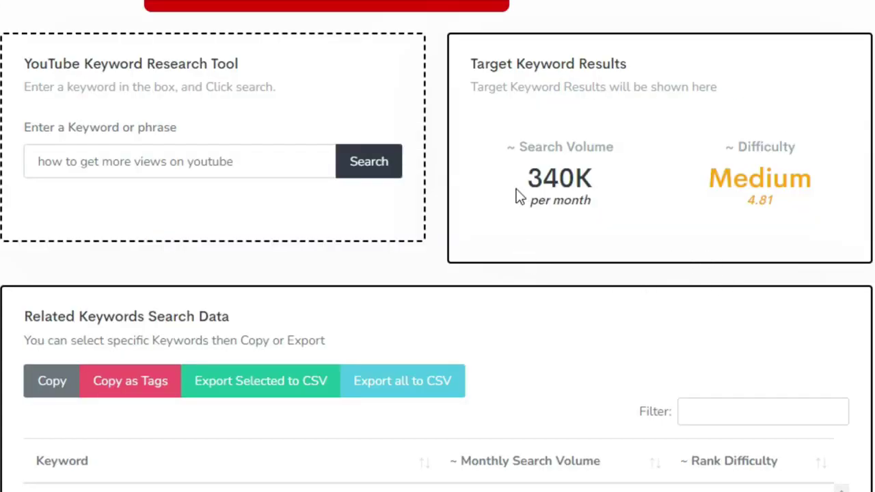
left_click_drag(521, 179, 593, 172)
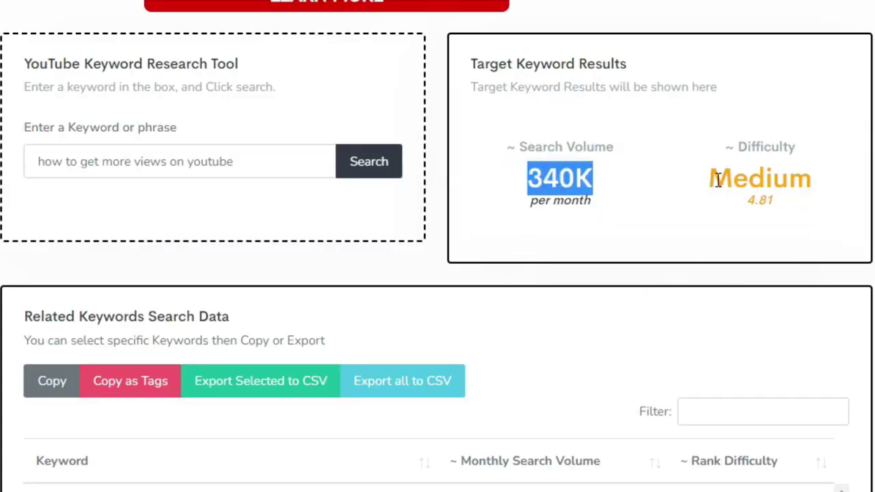
left_click_drag(717, 179, 822, 178)
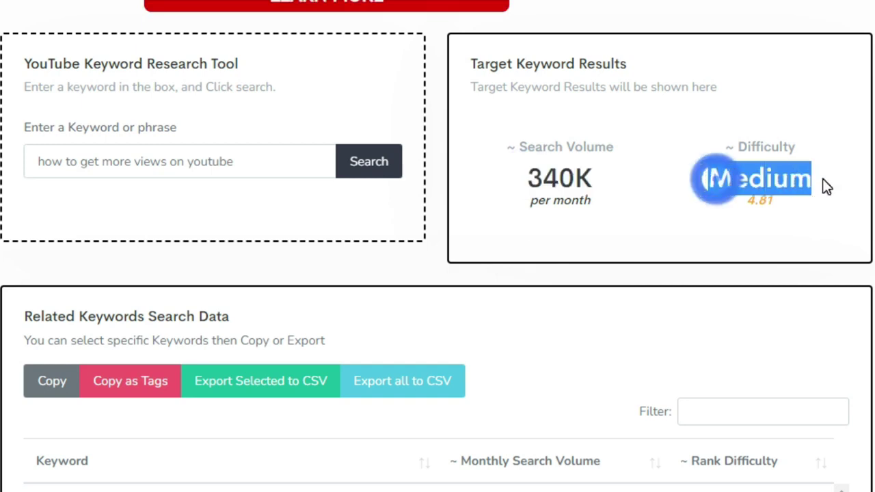
left_click(654, 253)
scroll(835, 129, "down", 5)
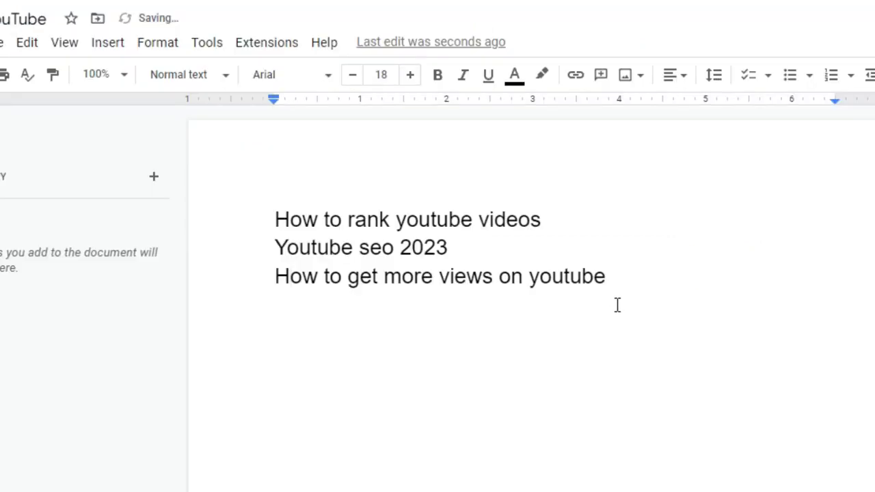
- Add a row of dashes below the three keywords, with the combined video title underneath
left_click(624, 274)
key("Return")
type("--------------------------------")
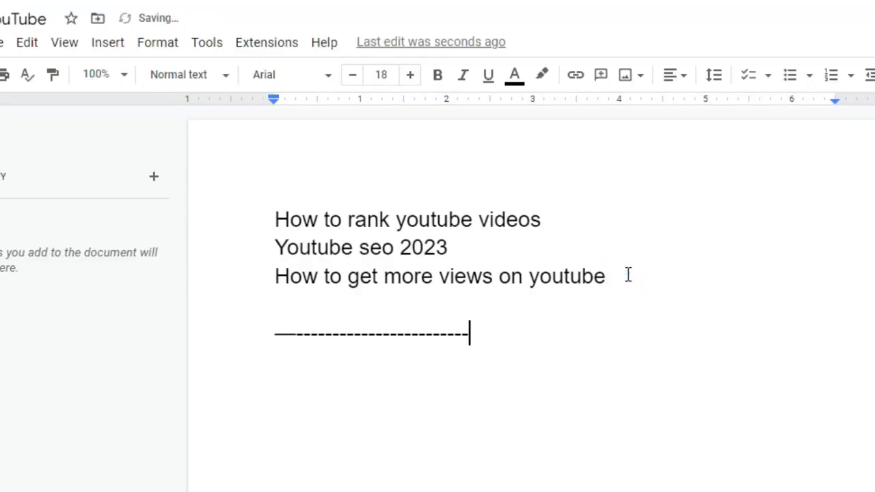
type("---------------------")
key("Return")
key("Return")
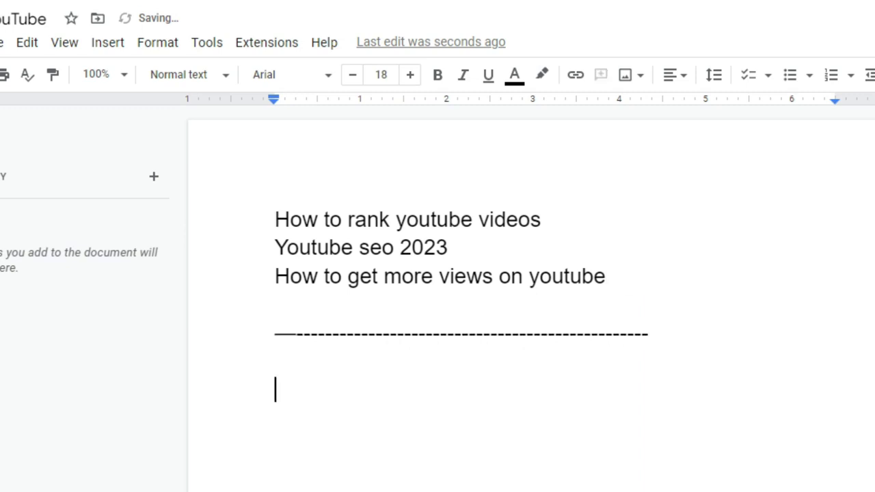
scroll(839, 367, "down", 2)
scroll(794, 358, "up", 2)
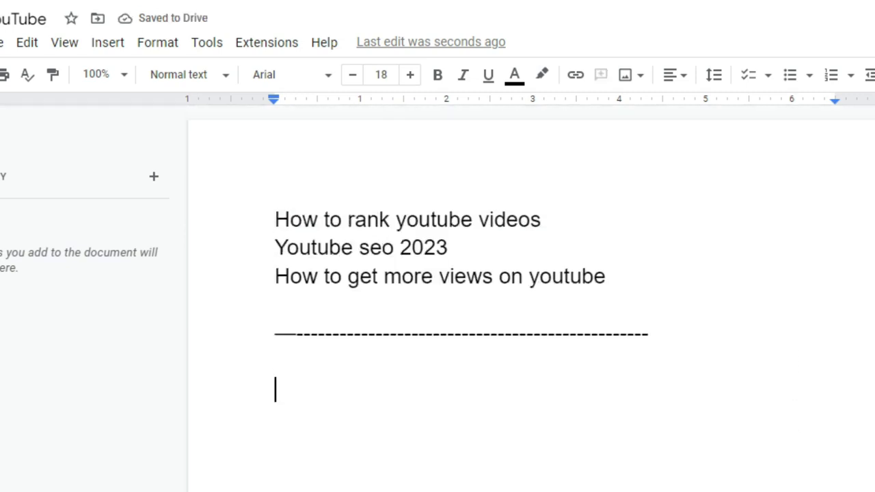
scroll(532, 257, "down", 1)
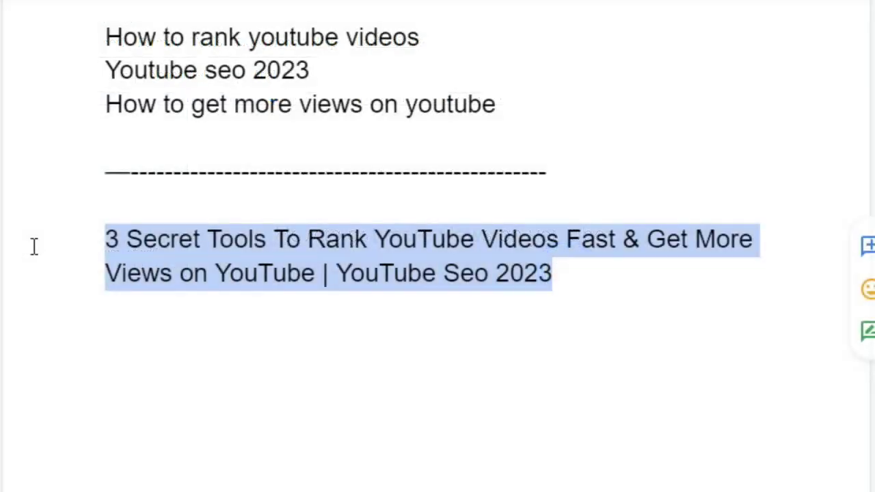
left_click(615, 287)
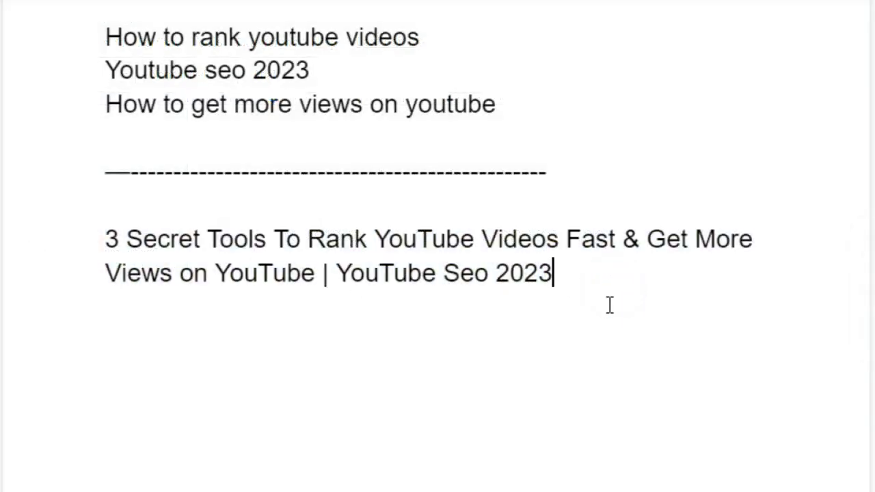